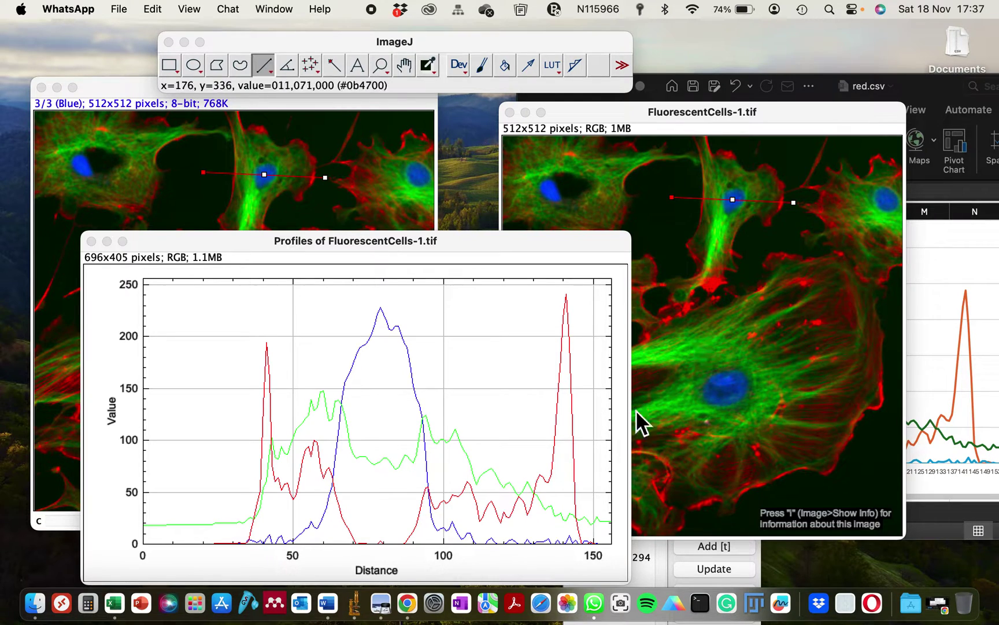
Switch to Chrome, look over the YouTube tutorial on plotting profile intensity for multiple fluorescence images, and put the browser away
click(408, 603)
scroll(441, 372, up, 2)
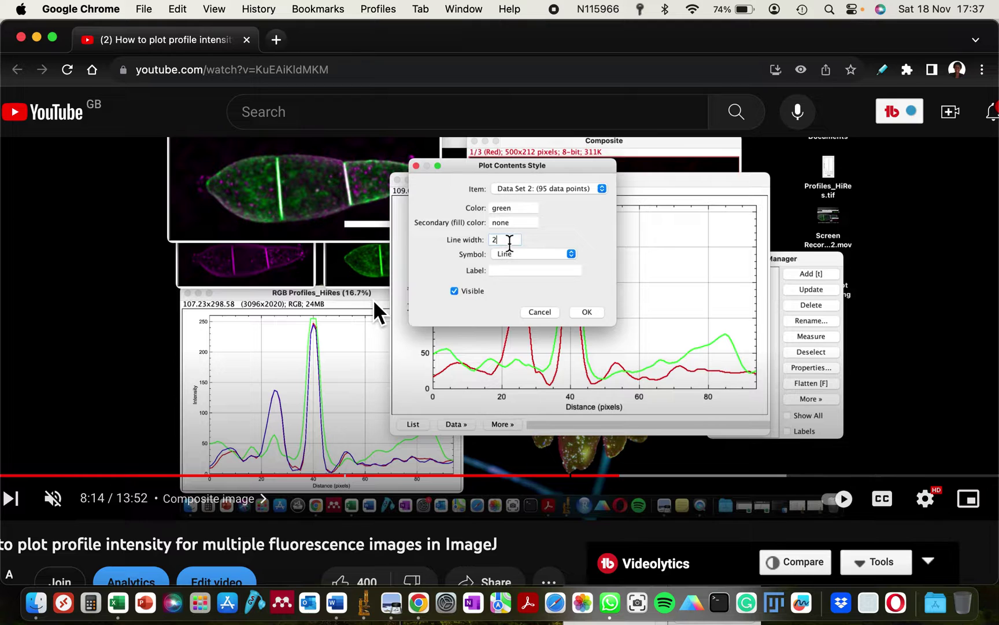
scroll(377, 312, up, 1)
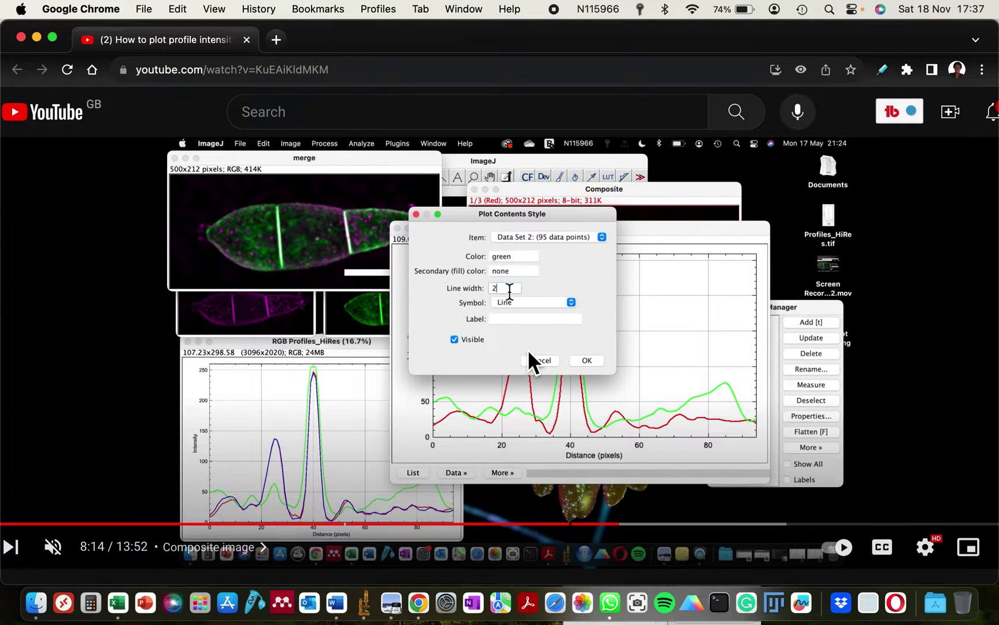
scroll(529, 354, down, 2)
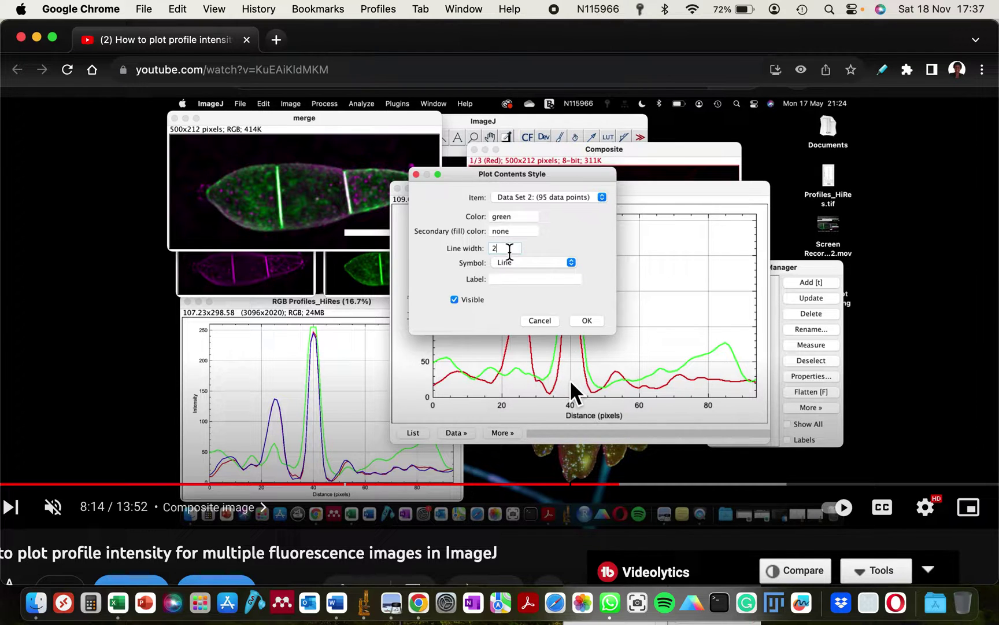
click(37, 39)
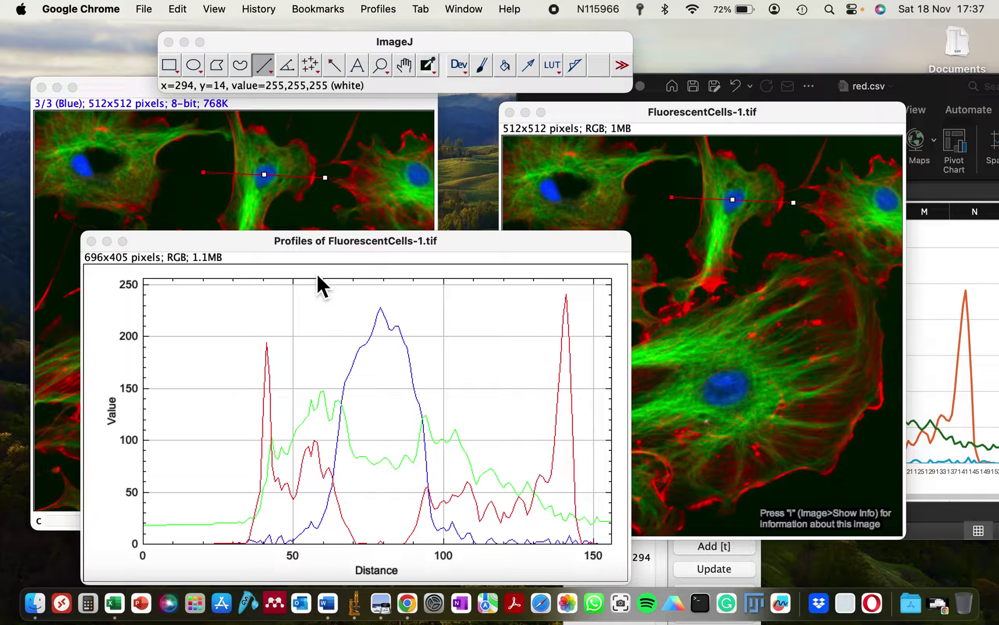
Close the WhatsApp window and arrange the FluorescentCells-1.tif image and its profile plot side by side
drag(306, 239, 555, 239)
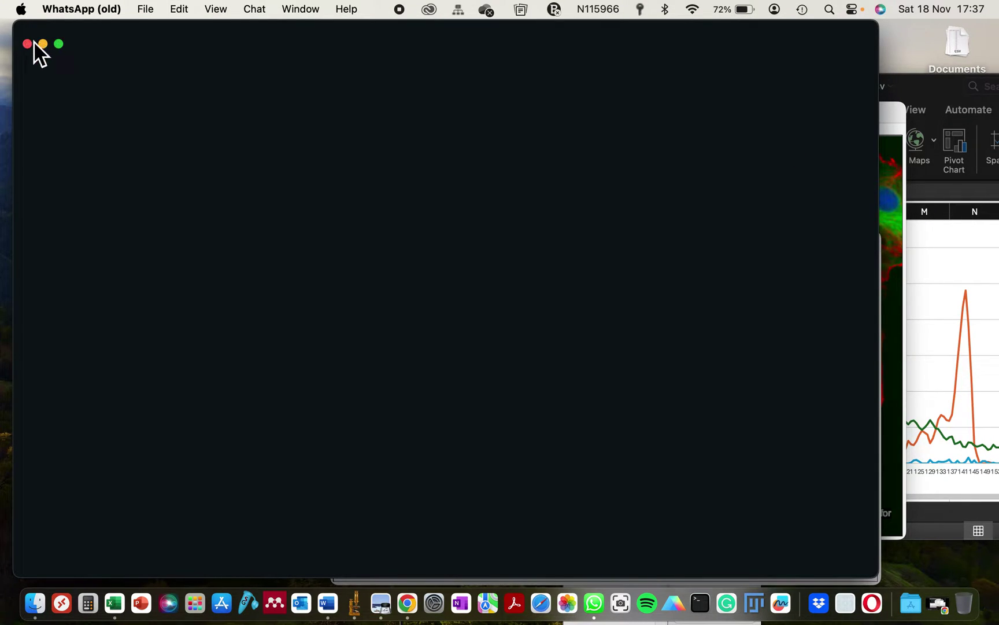
click(29, 43)
drag(602, 113, 164, 104)
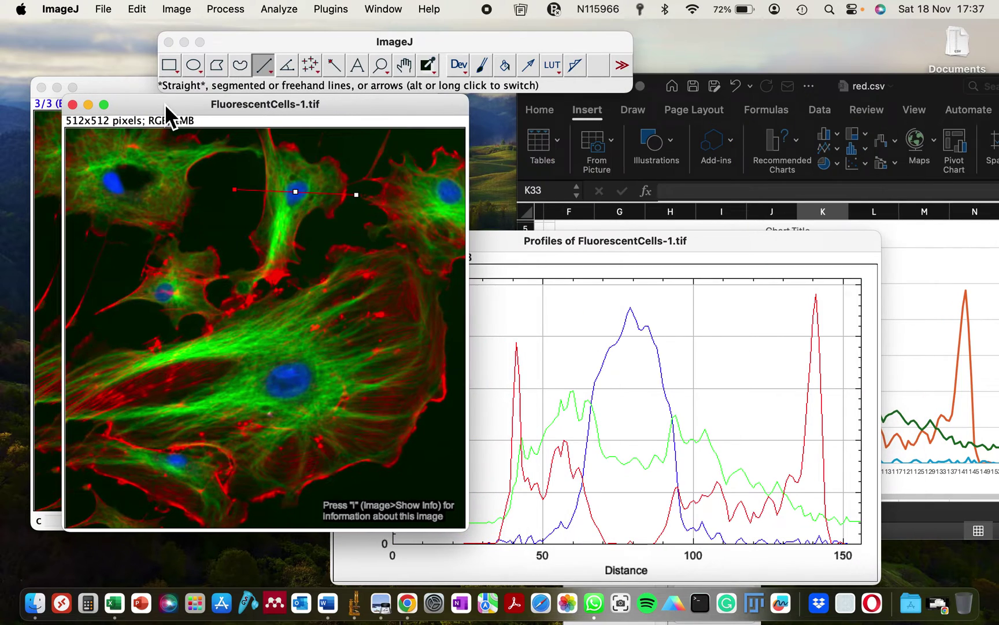
drag(487, 247, 526, 192)
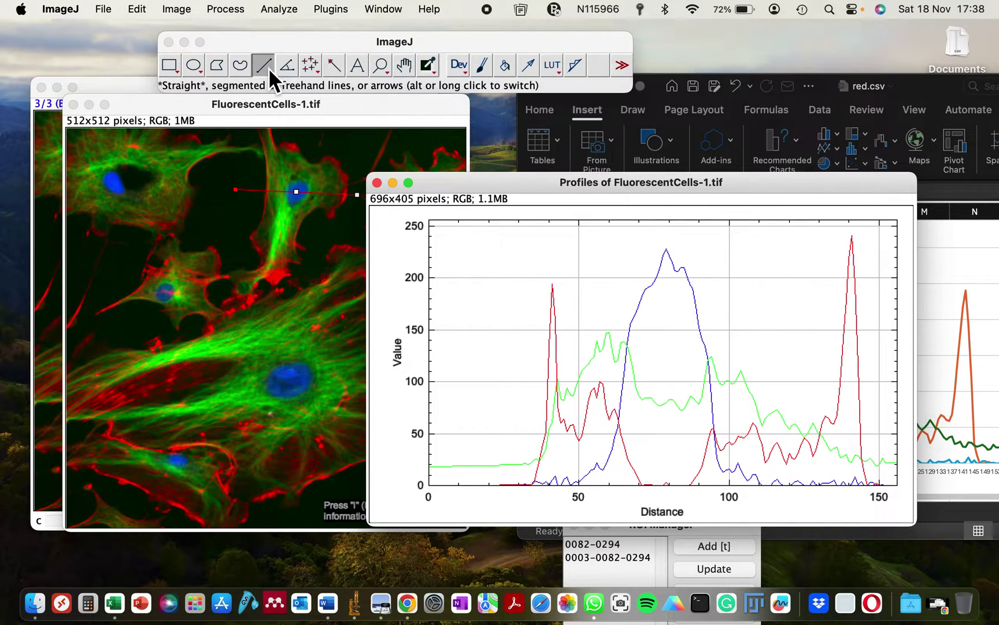
Try to run the RGB Profiler plugin while the profile plot is the active image
click(331, 9)
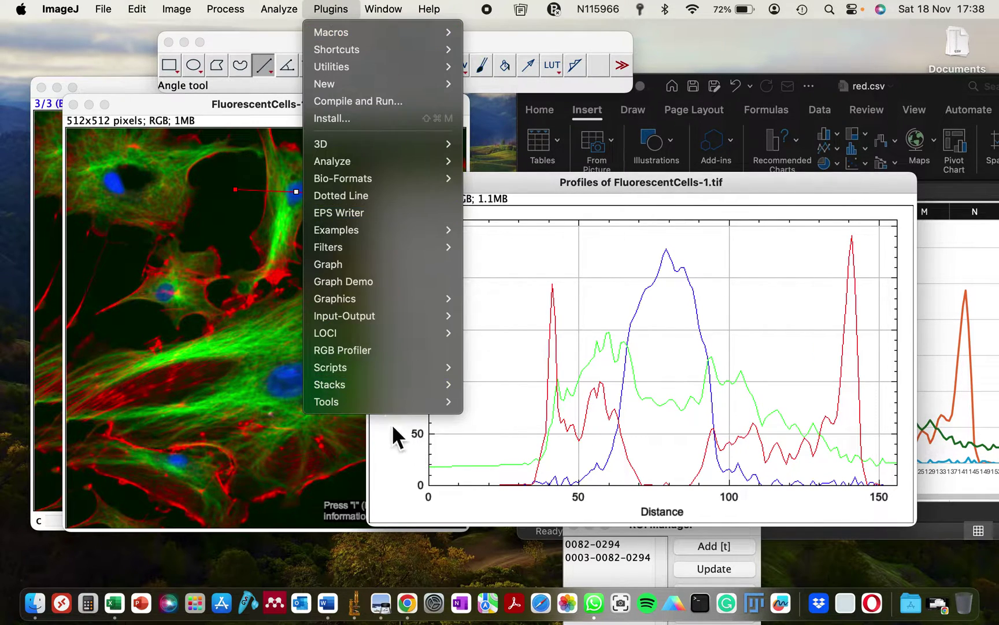
click(358, 354)
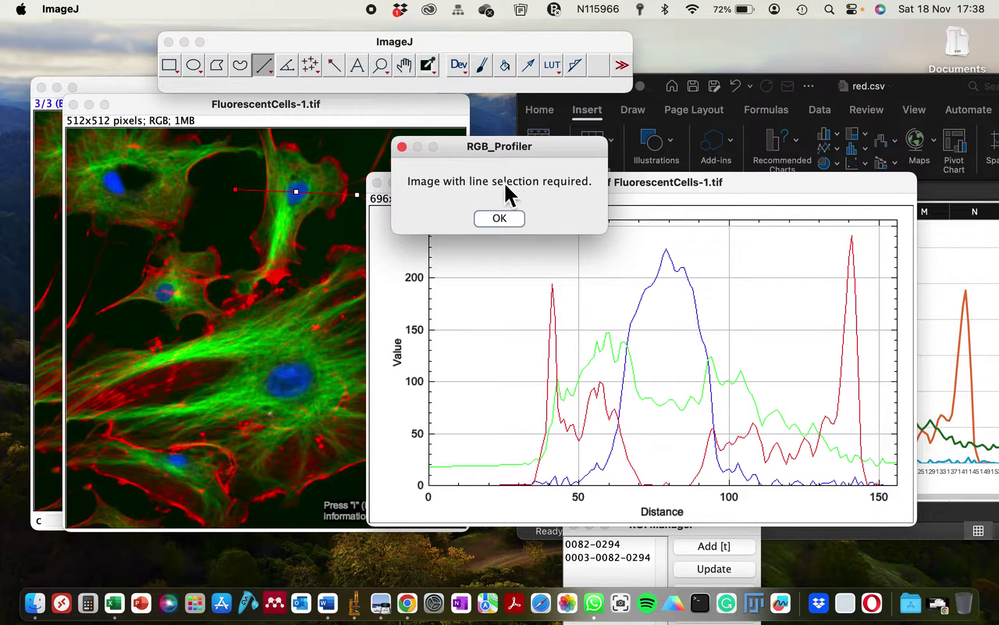
click(499, 218)
Close the old profile plot and run RGB Profiler on the line selection in FluorescentCells-1.tif
click(377, 184)
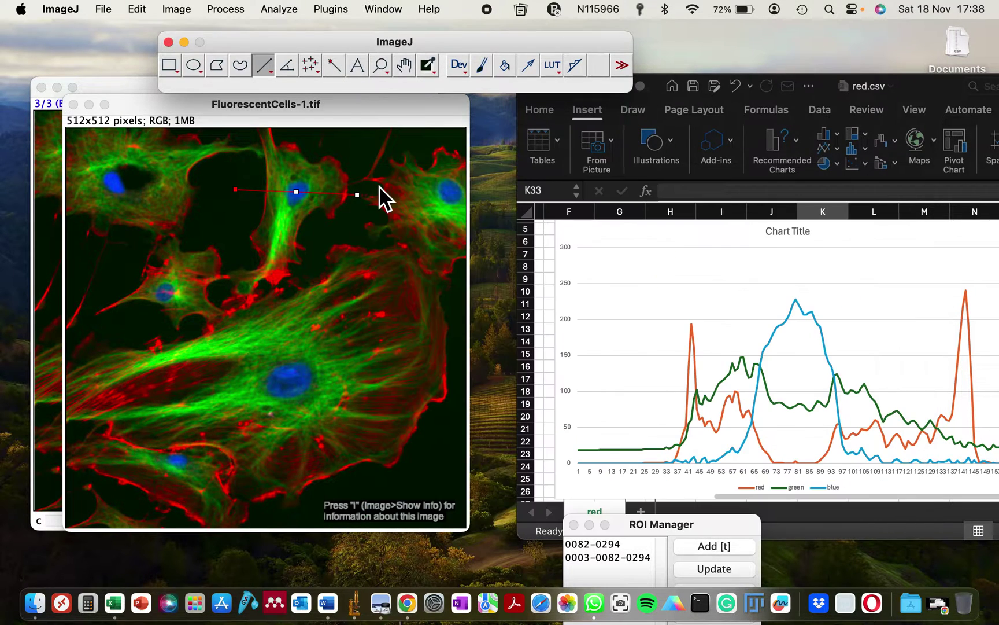
click(333, 8)
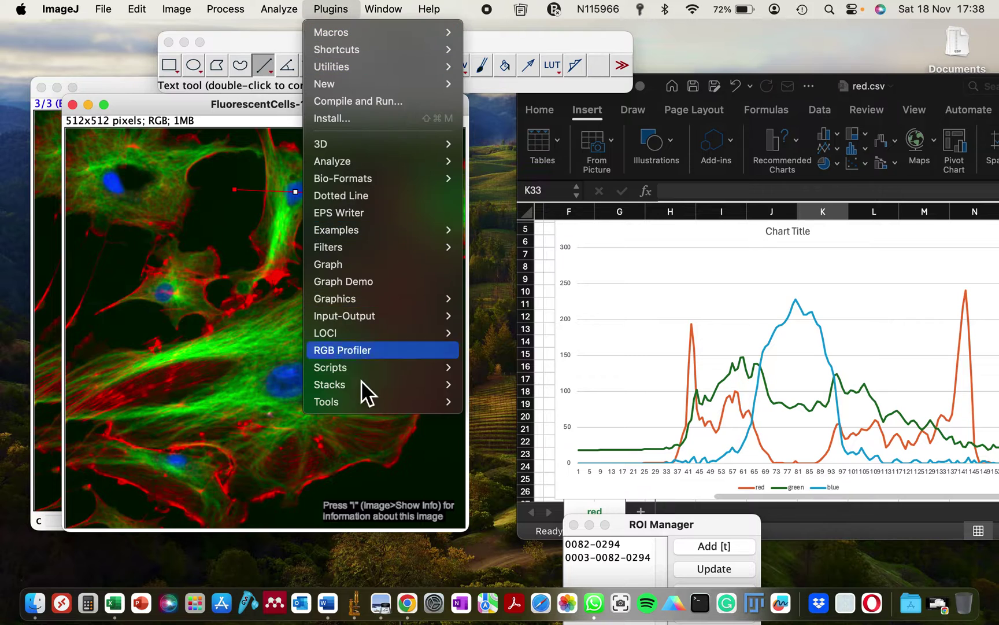
click(345, 350)
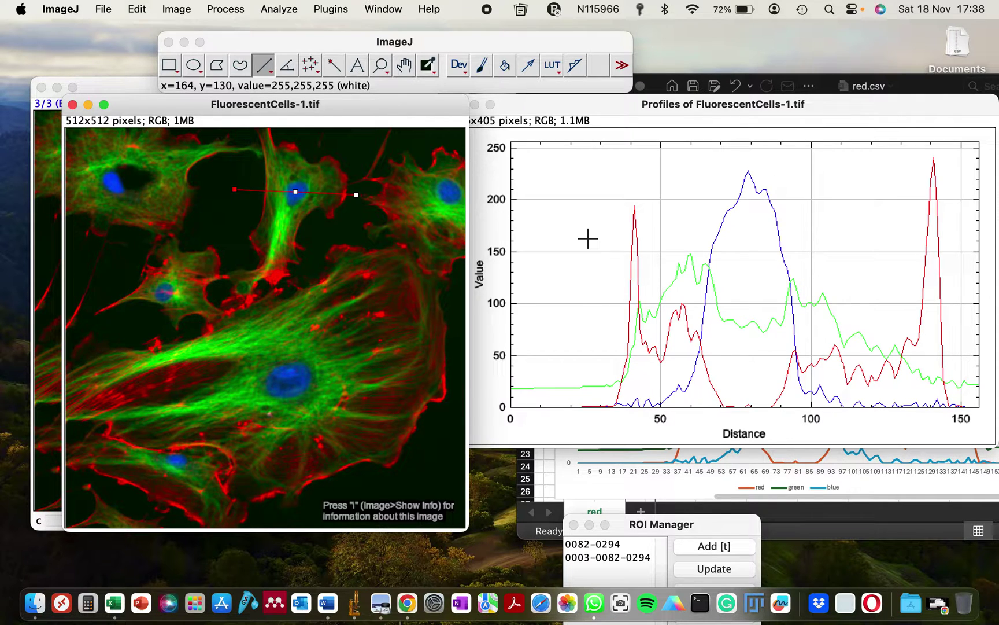
Compare the RGB profile plot with the red, green and blue line chart in red.csv, and close the plot
drag(766, 114, 247, 169)
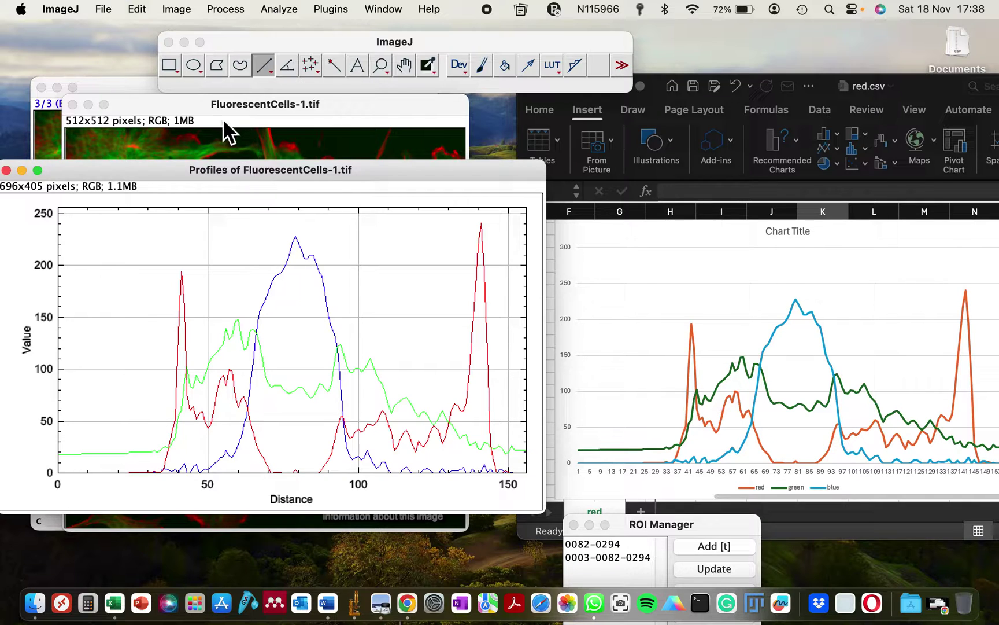
click(764, 342)
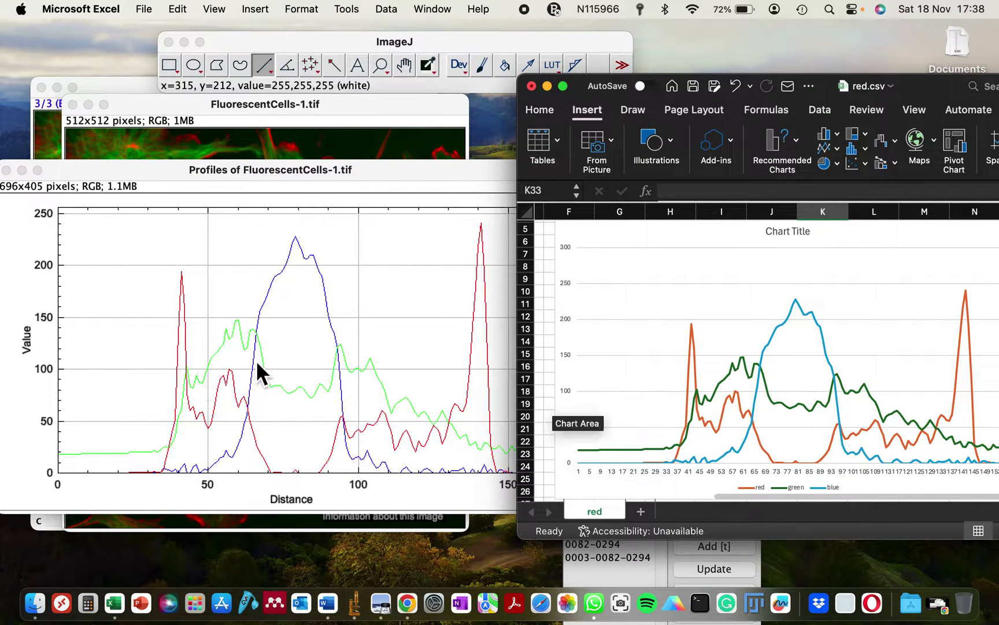
scroll(811, 385, down, 2)
scroll(812, 385, right, 1)
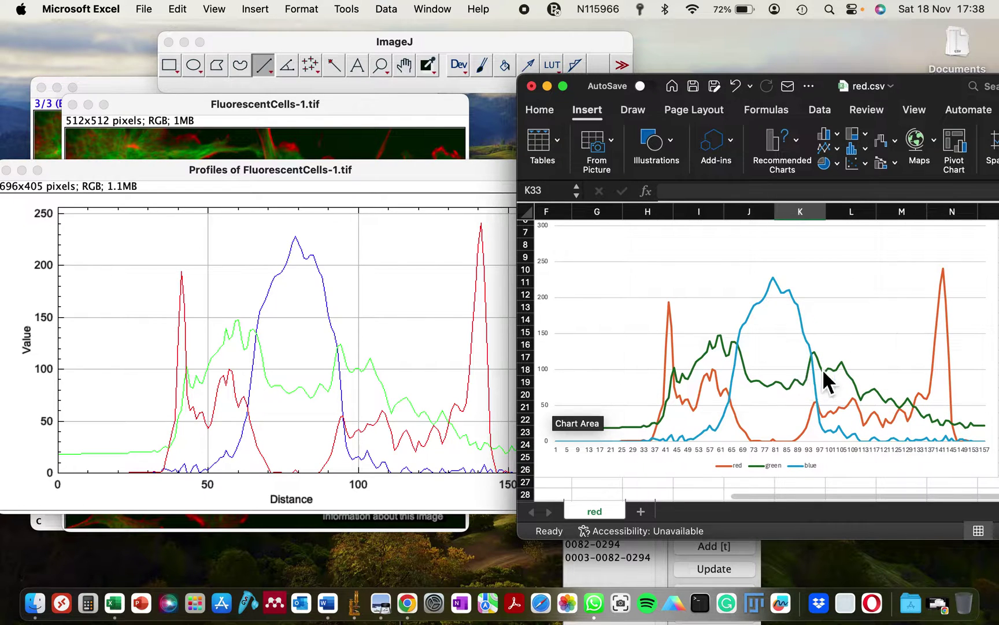
mouse_move(819, 351)
drag(269, 173, 738, 197)
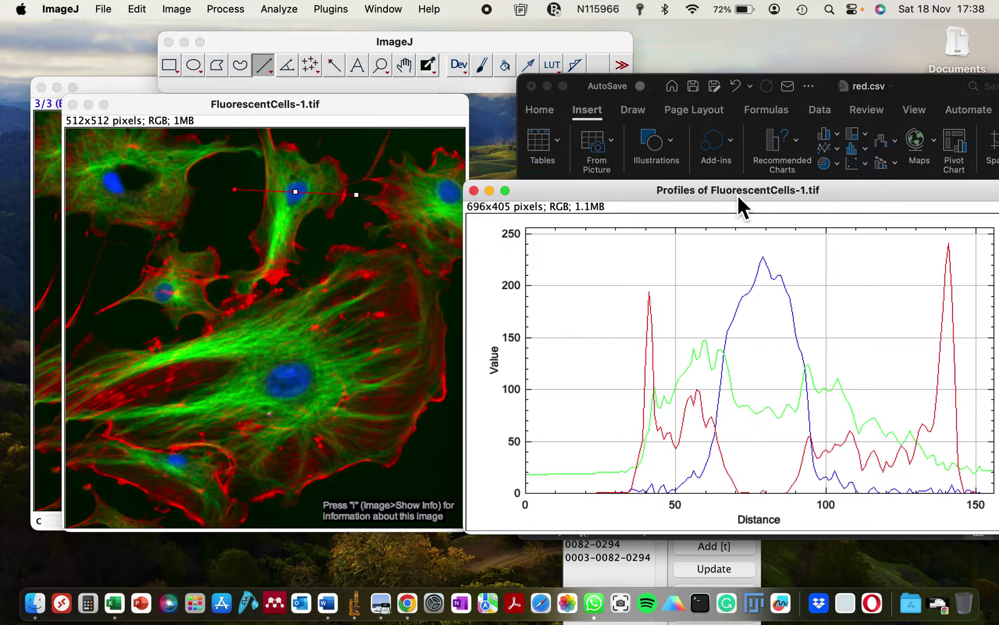
click(491, 192)
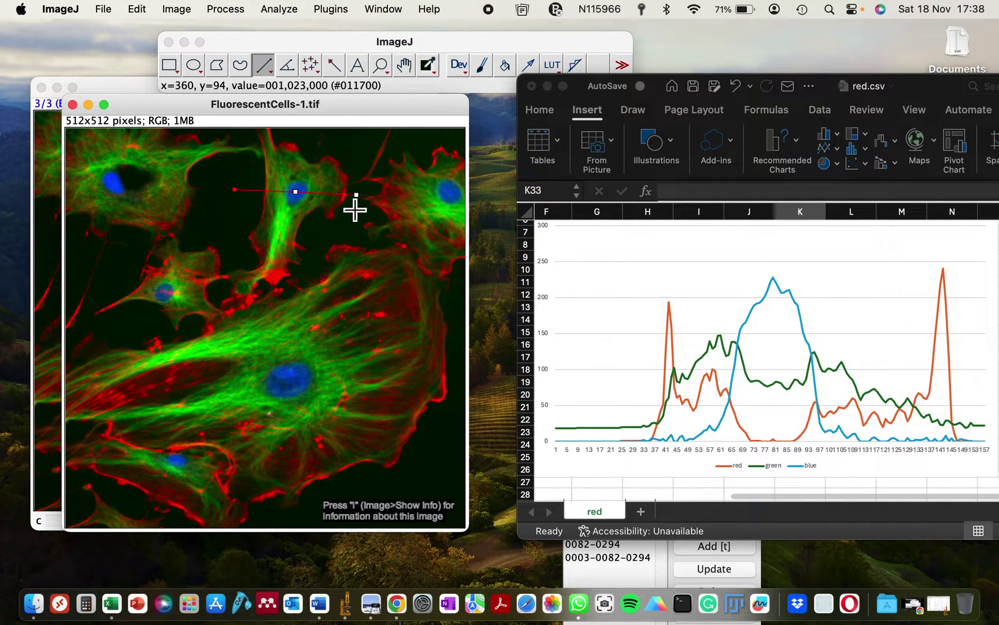
Bring the ROI Manager into view and add the line selection from FluorescentCells-1.tif to its list
click(614, 571)
drag(629, 532, 584, 452)
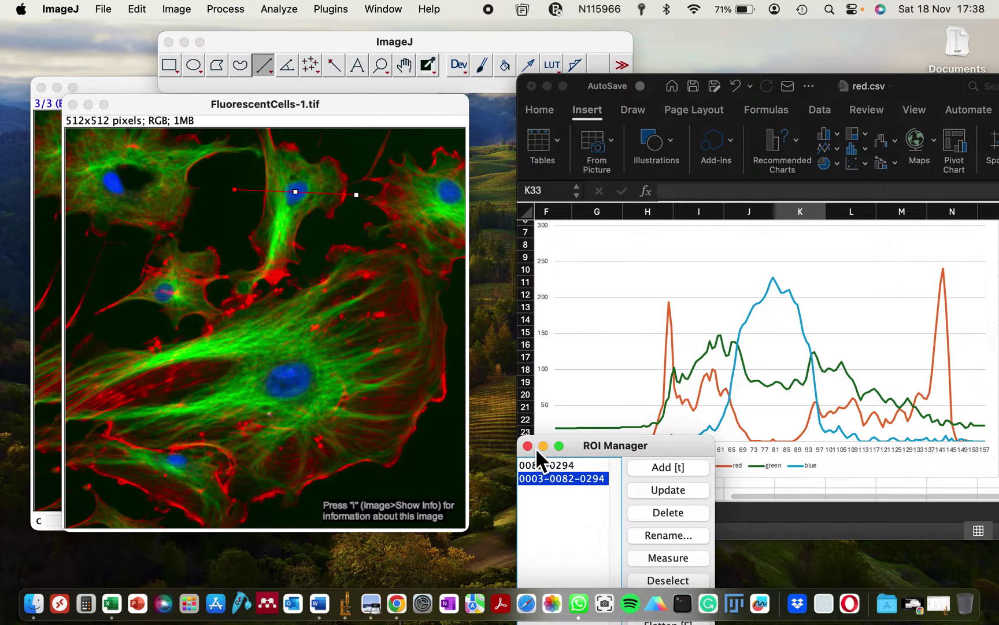
click(276, 122)
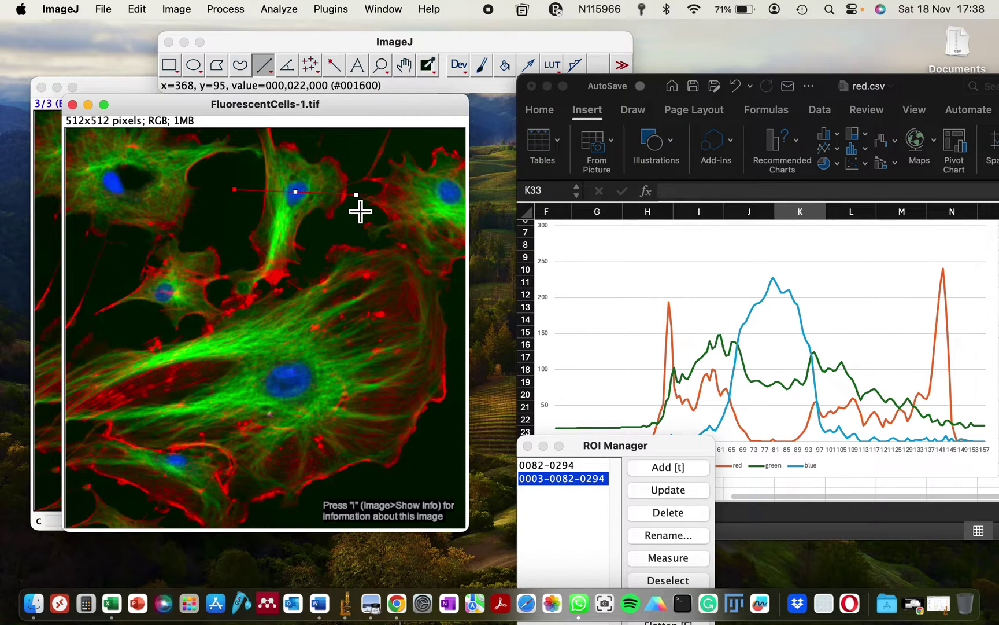
key(t)
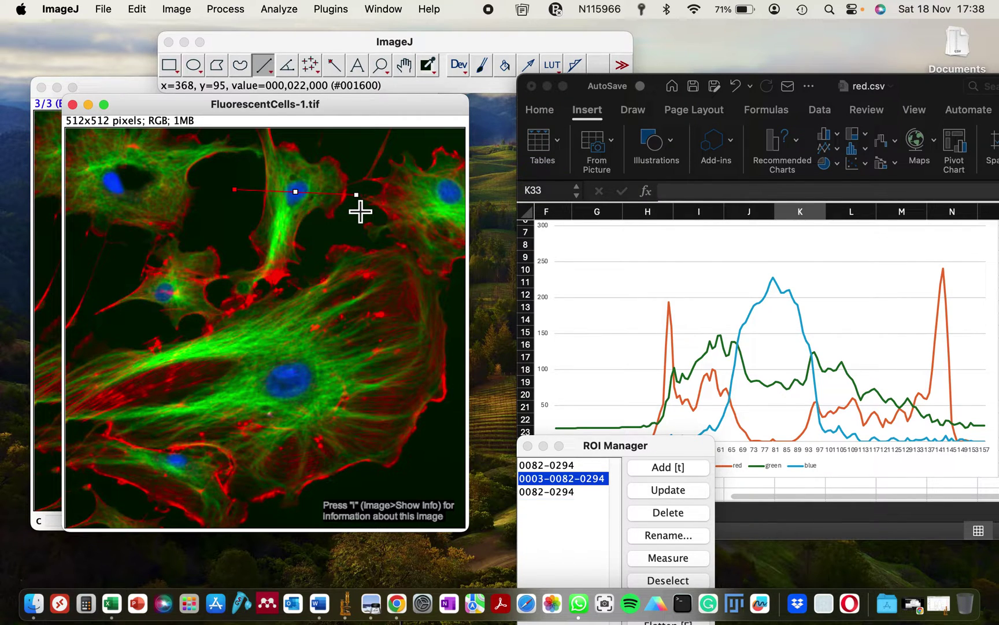
right_click(547, 489)
click(539, 493)
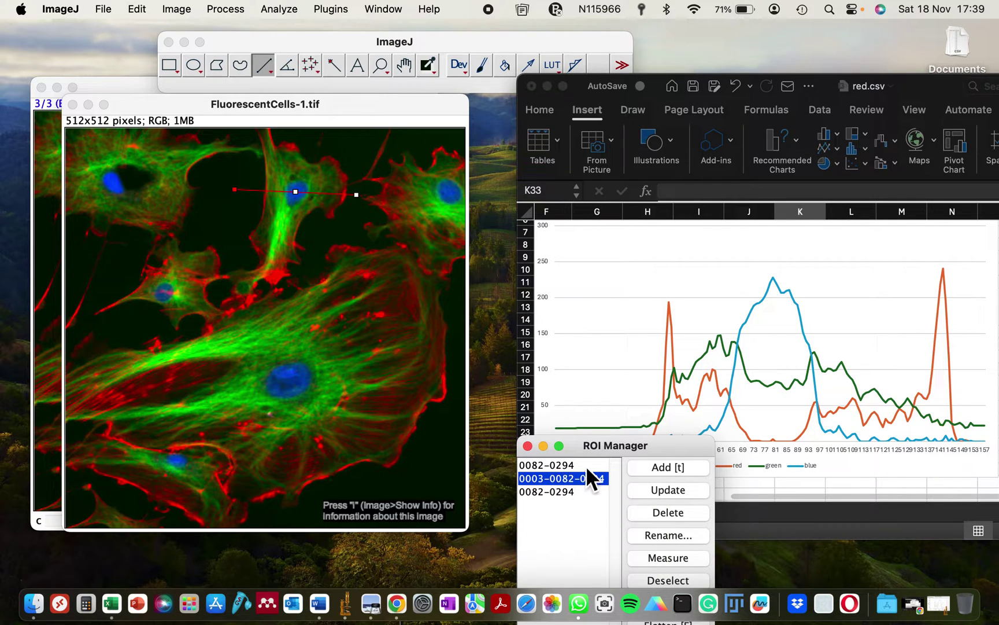
Uncover FluorescentCells.tif and examine its Red, Green and Blue channels in turn
drag(185, 103, 325, 108)
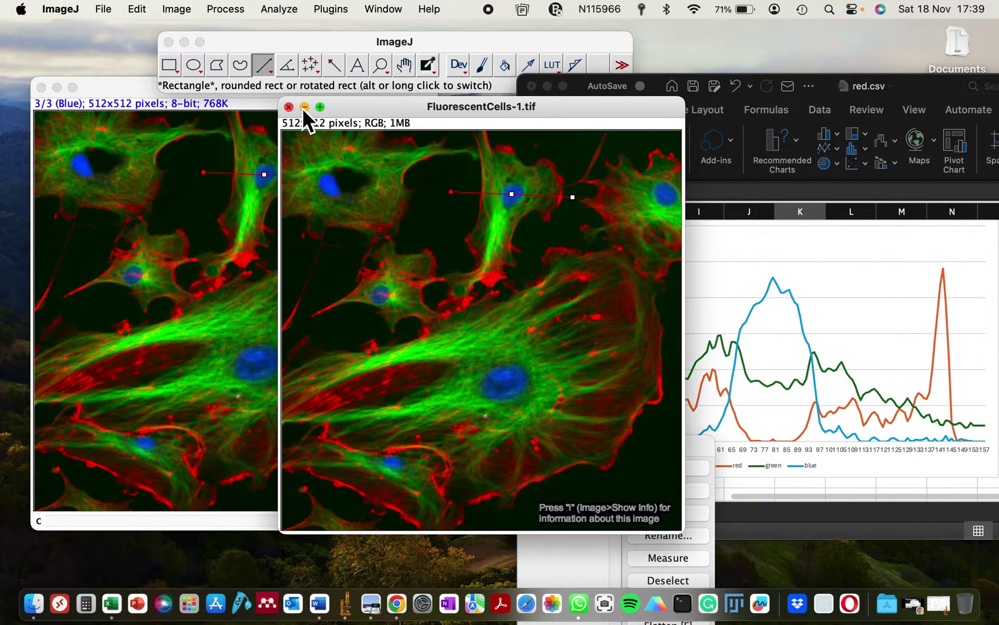
drag(144, 97, 142, 128)
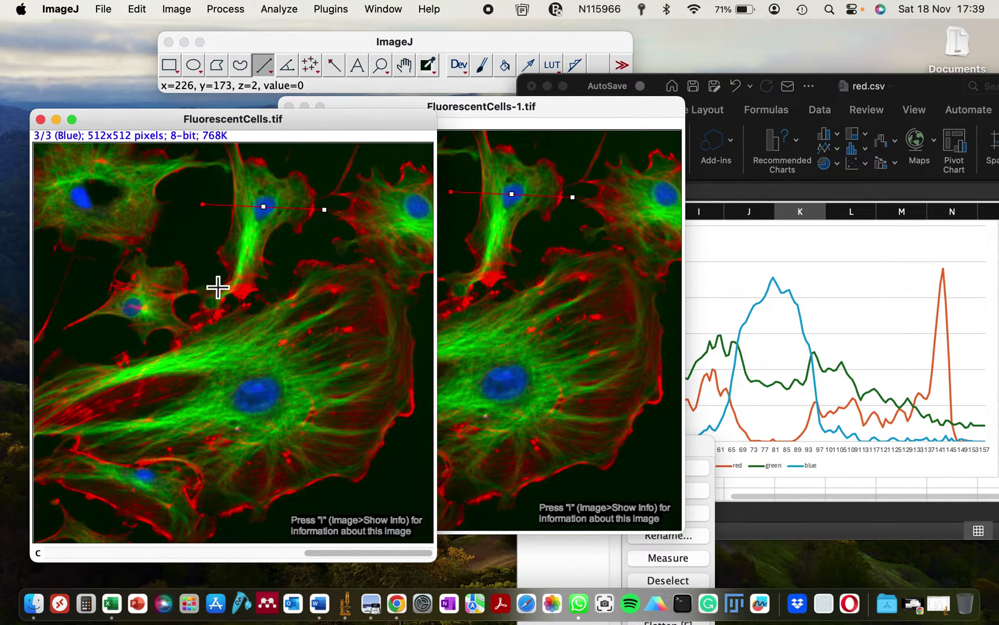
click(55, 552)
click(54, 552)
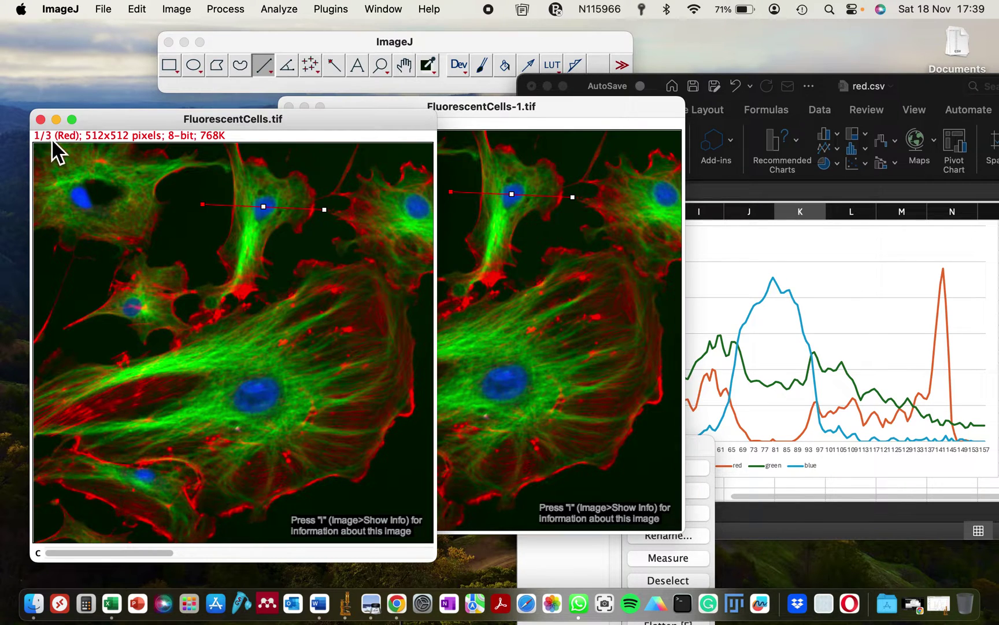
click(193, 552)
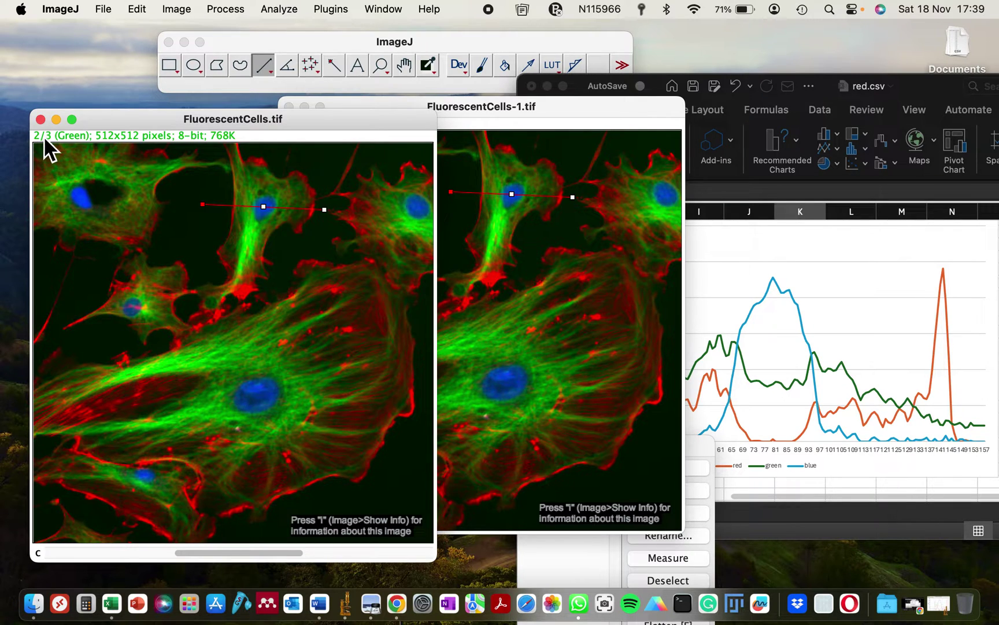
click(341, 553)
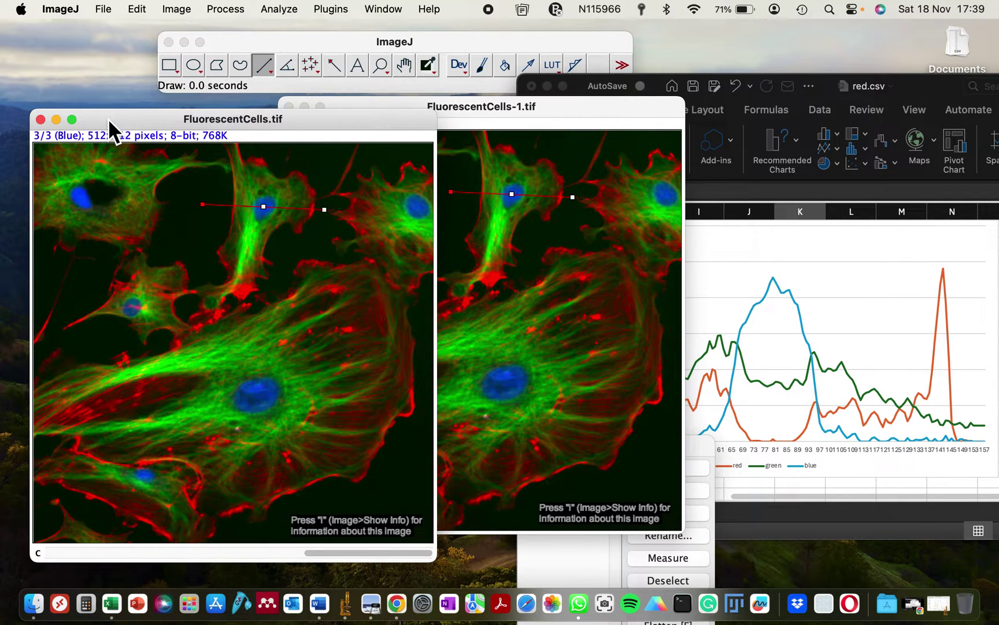
Duplicate the FluorescentCells.tif hyperstack with channels 1-3 as FluorescentCells-2.tif, and close the copy
key(super+shift+d)
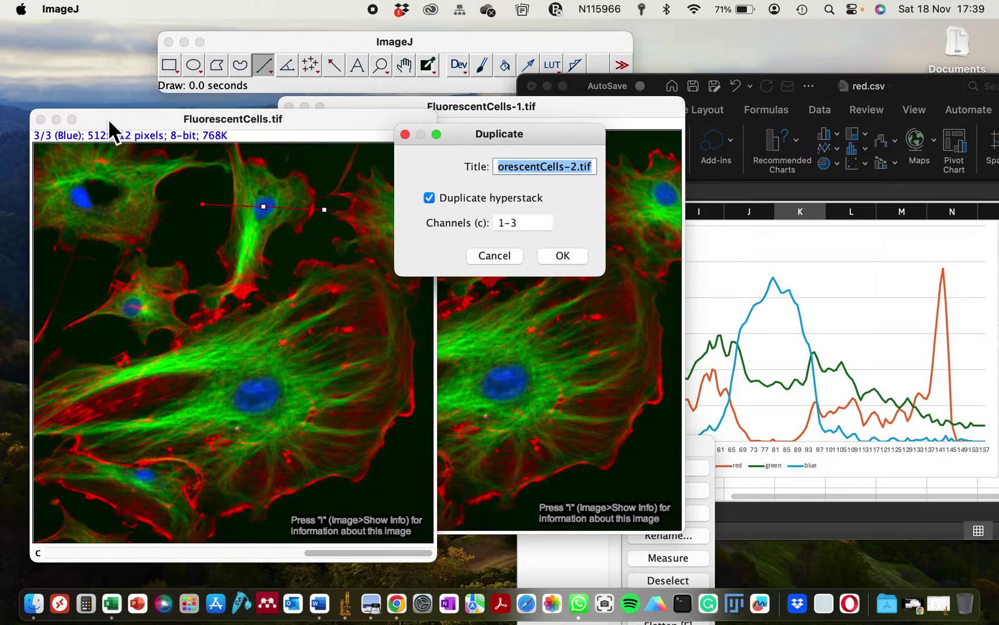
key(Return)
drag(159, 97, 314, 84)
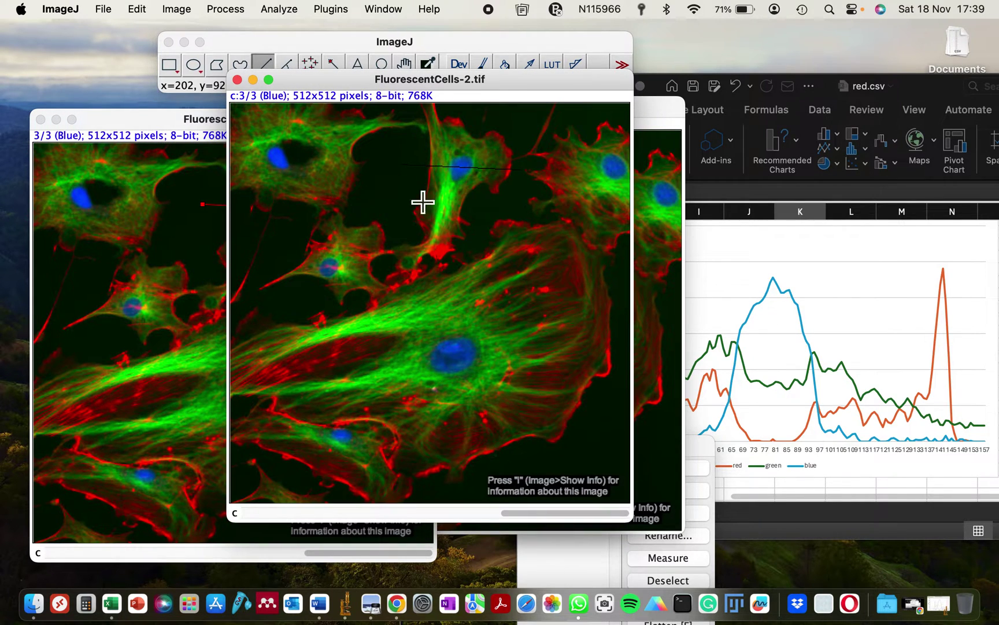
click(237, 80)
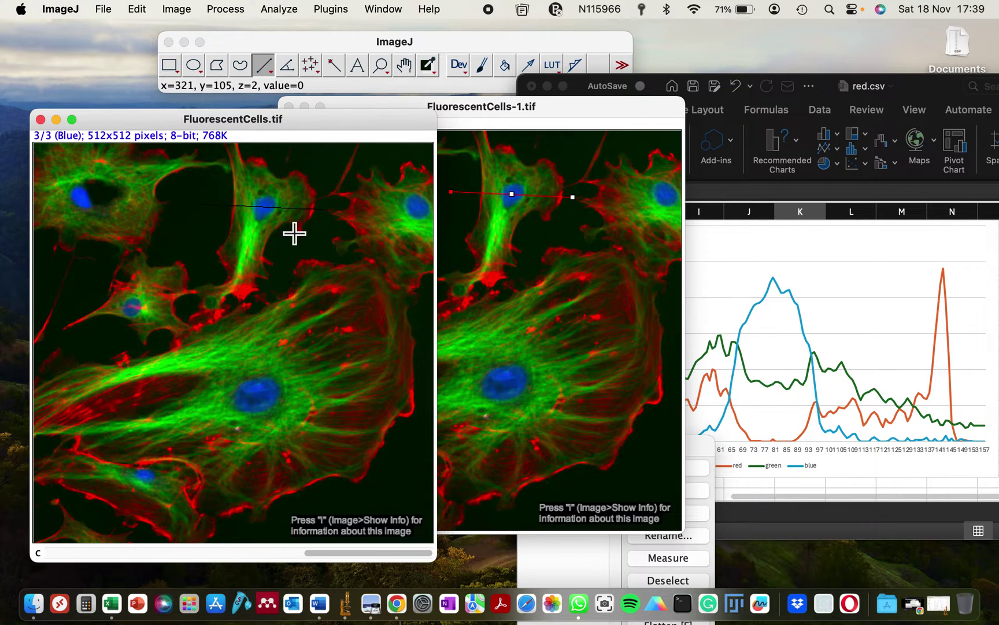
Close FluorescentCells.tif without saving its changes
click(495, 193)
click(152, 165)
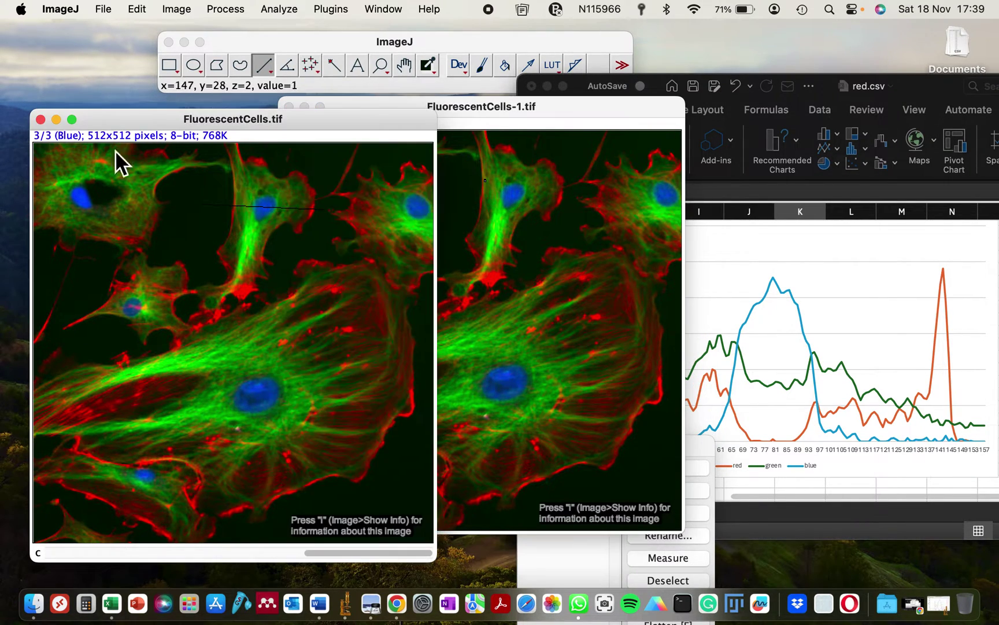
click(41, 119)
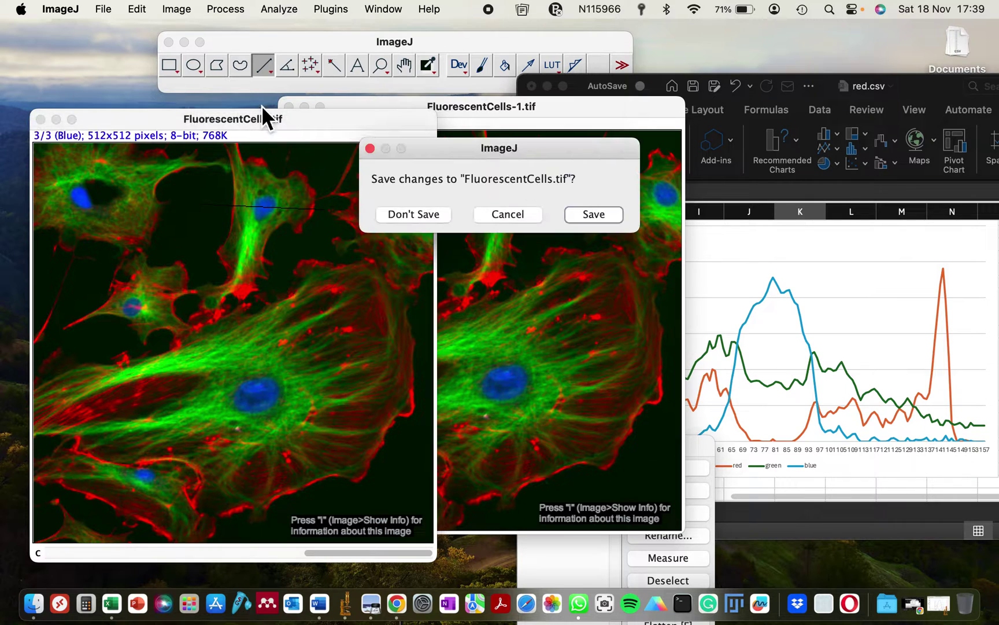
click(422, 215)
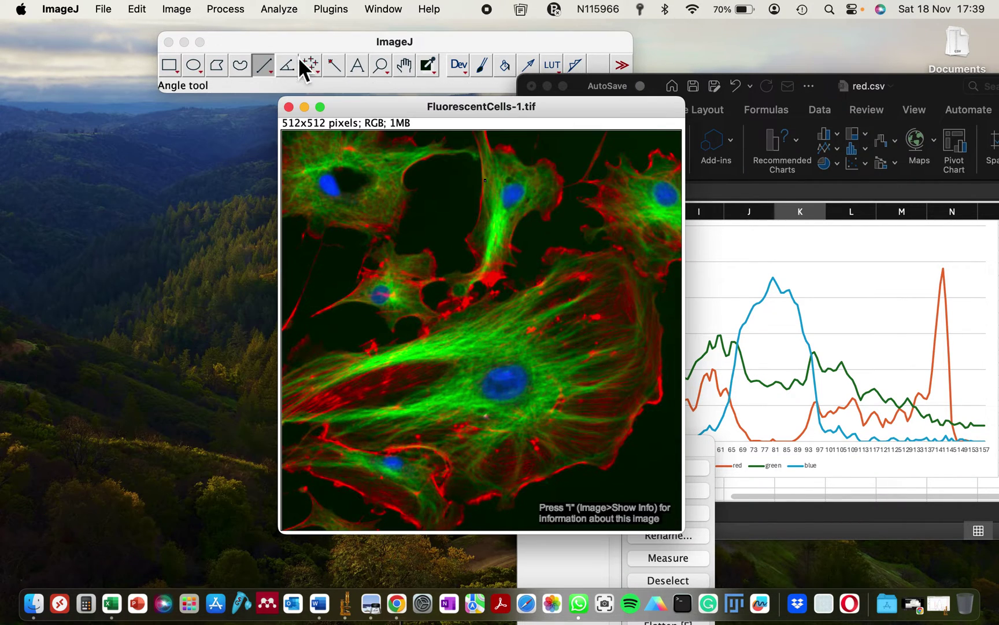
Open the Fluorescent Cells sample image
click(128, 7)
mouse_move(114, 7)
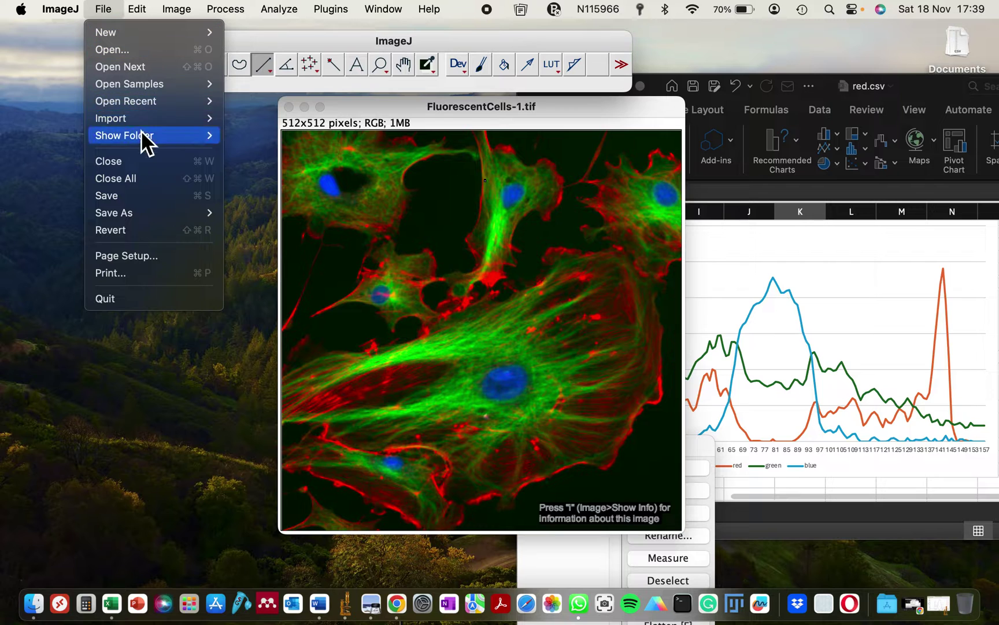
mouse_move(134, 105)
mouse_move(135, 84)
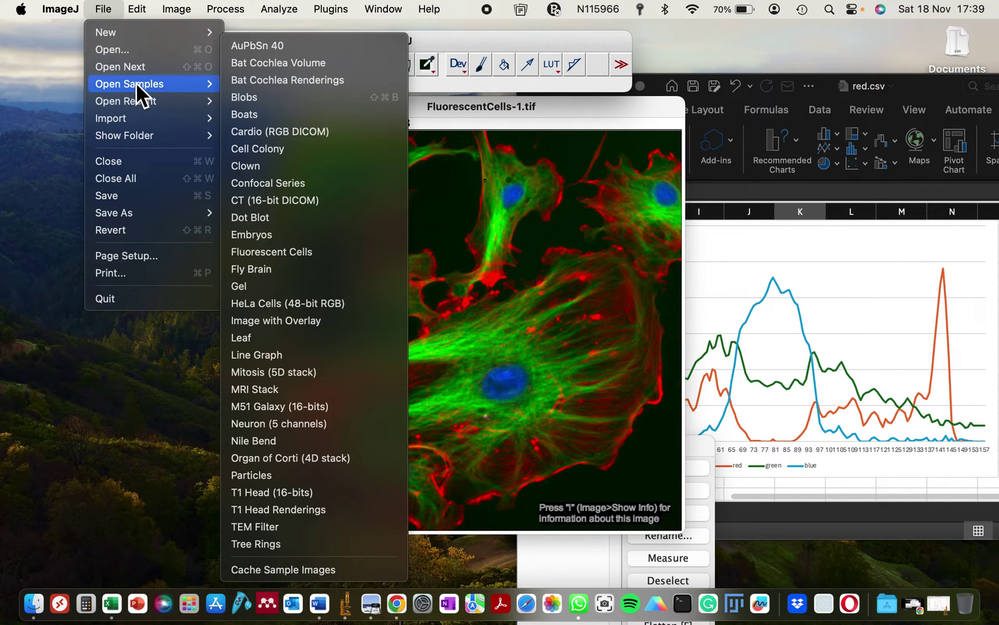
click(260, 255)
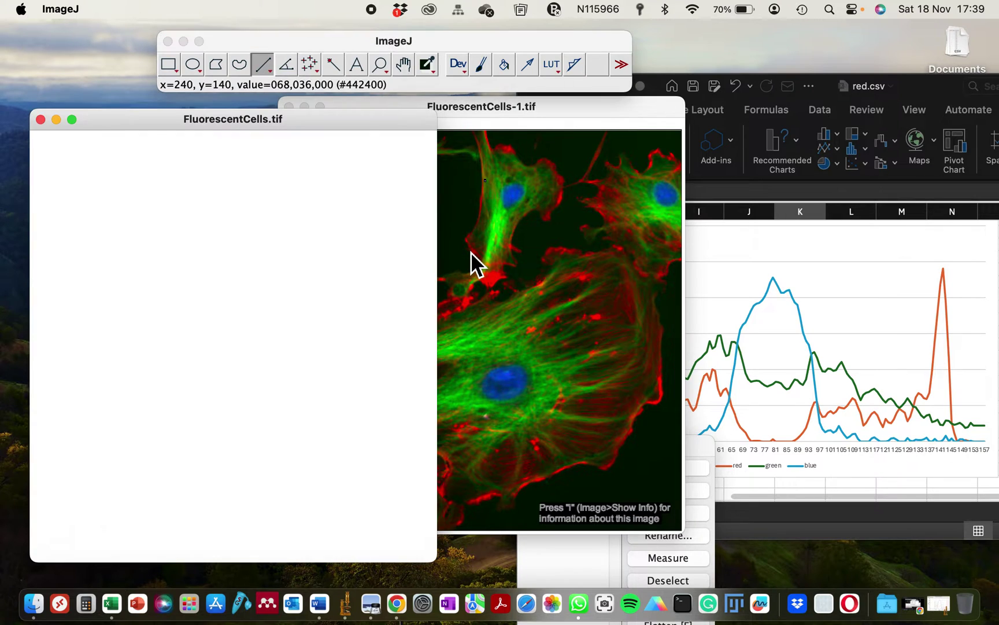
drag(302, 122, 299, 122)
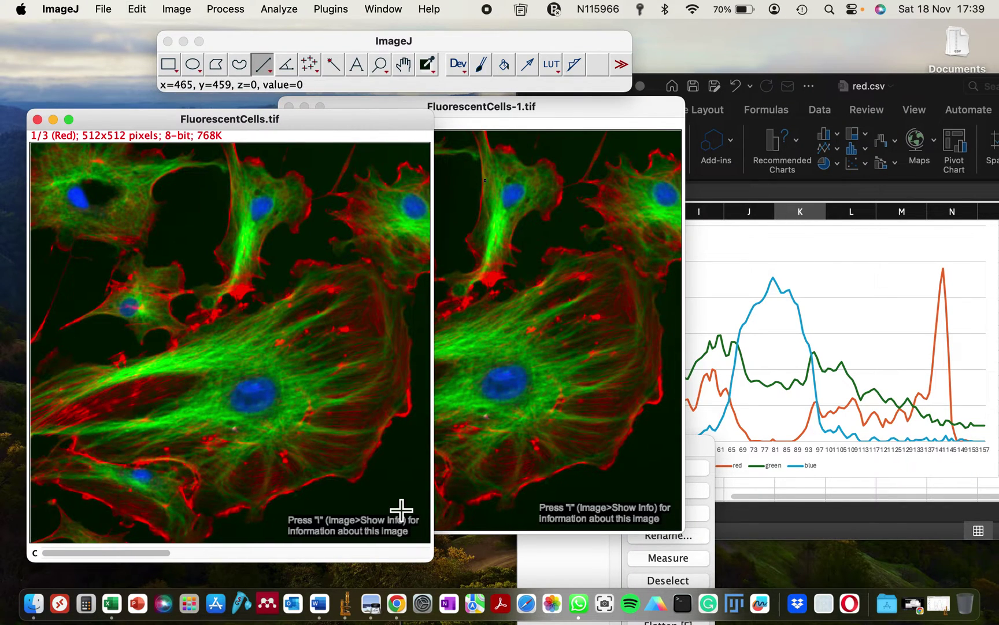
click(572, 575)
click(562, 478)
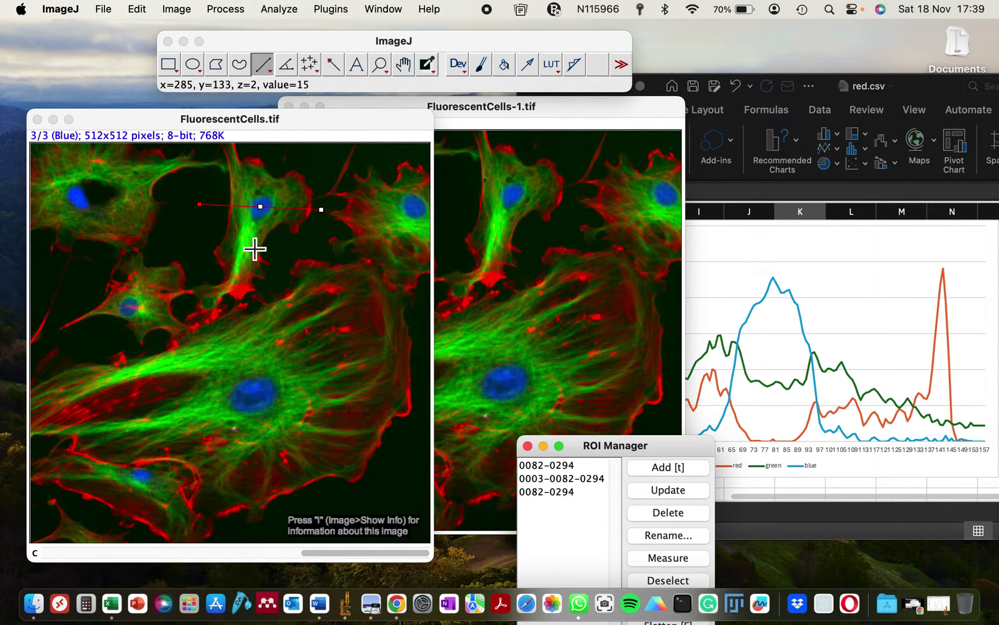
click(205, 269)
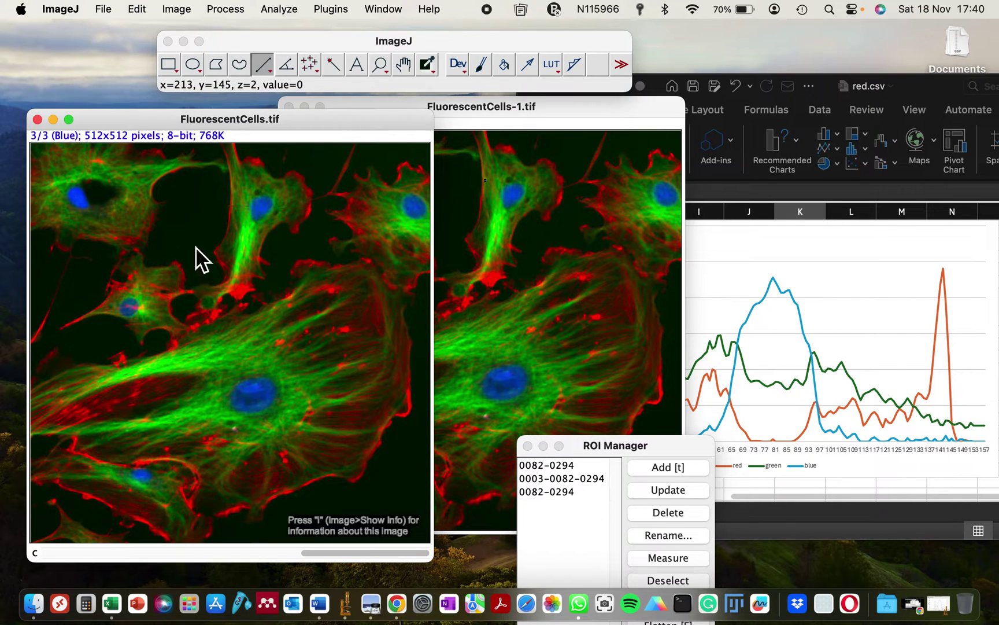
Duplicate the FluorescentCells.tif hyperstack with channels 1-3 as FluorescentCells-2.tif, and switch the original to its Red channel
key(super+shift+d)
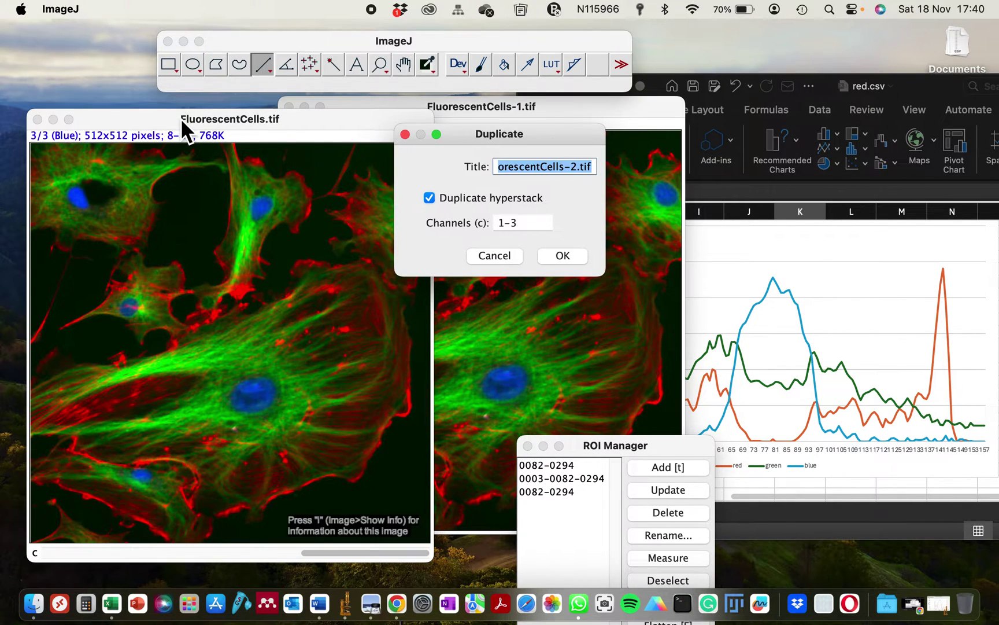
key(Return)
drag(174, 130, 622, 143)
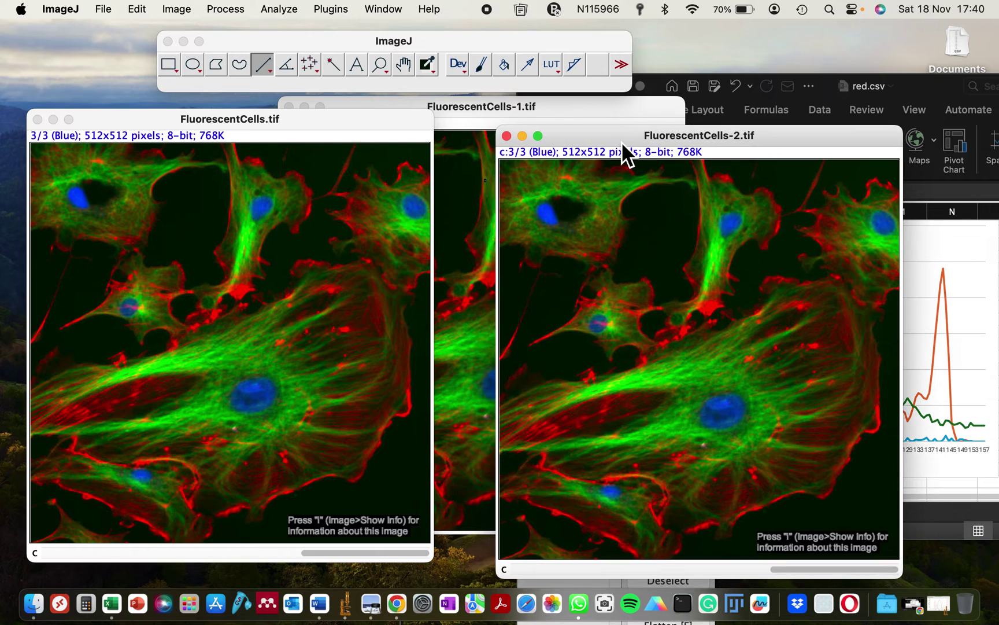
drag(294, 117, 292, 111)
click(139, 547)
click(116, 547)
drag(538, 135, 148, 114)
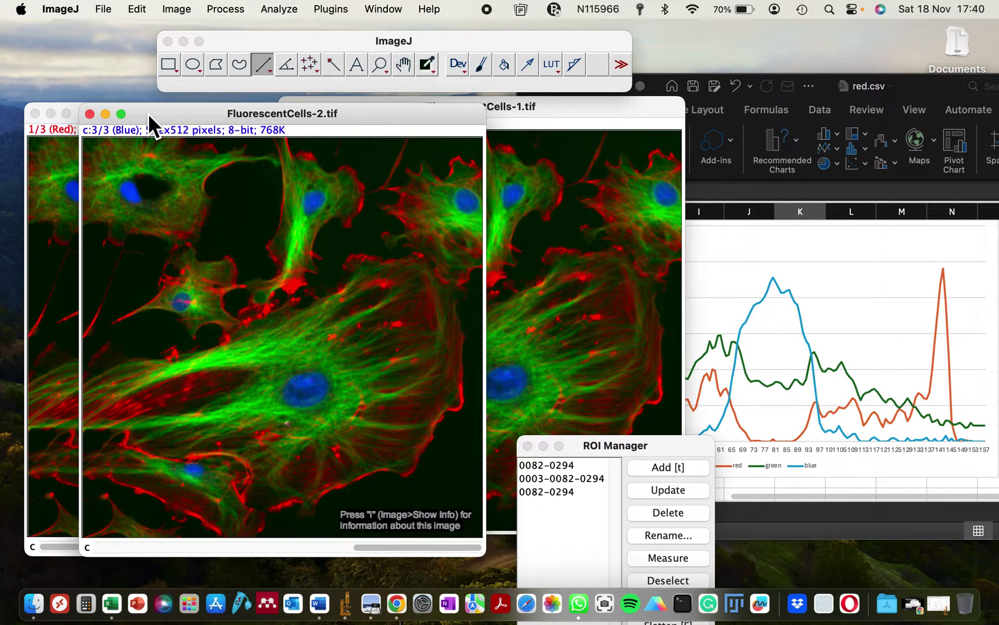
mouse_move(147, 112)
mouse_down()
mouse_move(125, 117)
mouse_move(153, 123)
mouse_up()
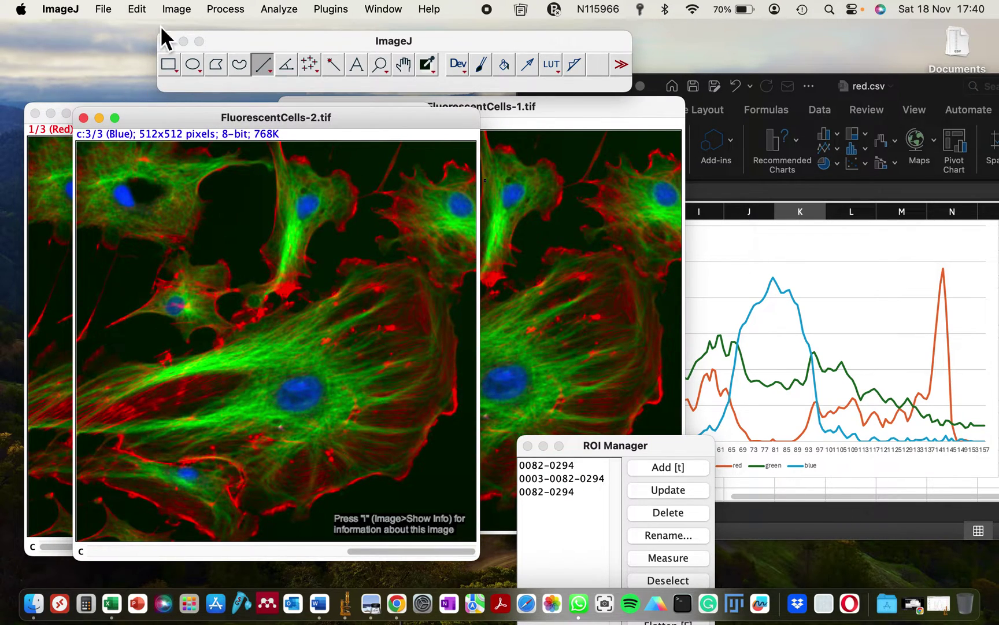
Split FluorescentCells-2.tif into separate red, green and blue channel images and spread their windows apart
click(175, 9)
mouse_move(197, 110)
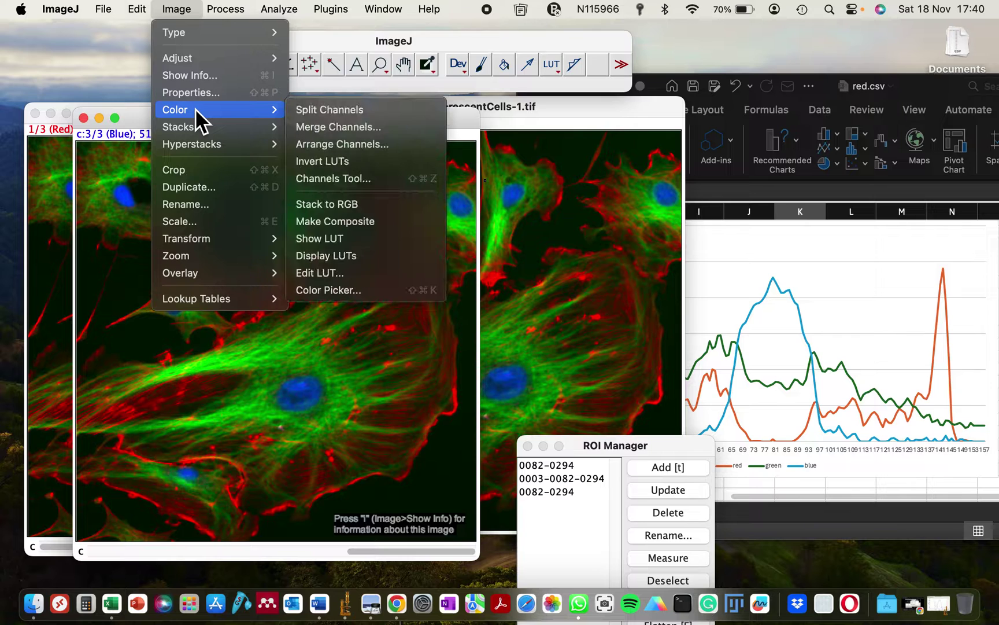
click(348, 113)
mouse_move(322, 140)
mouse_down()
mouse_move(575, 113)
mouse_move(504, 104)
mouse_up()
drag(395, 130, 631, 71)
drag(268, 117, 177, 103)
drag(433, 83, 435, 156)
click(615, 103)
Tile all the image windows and close both Profiles of FluorescentCells-1.tif plots
click(383, 9)
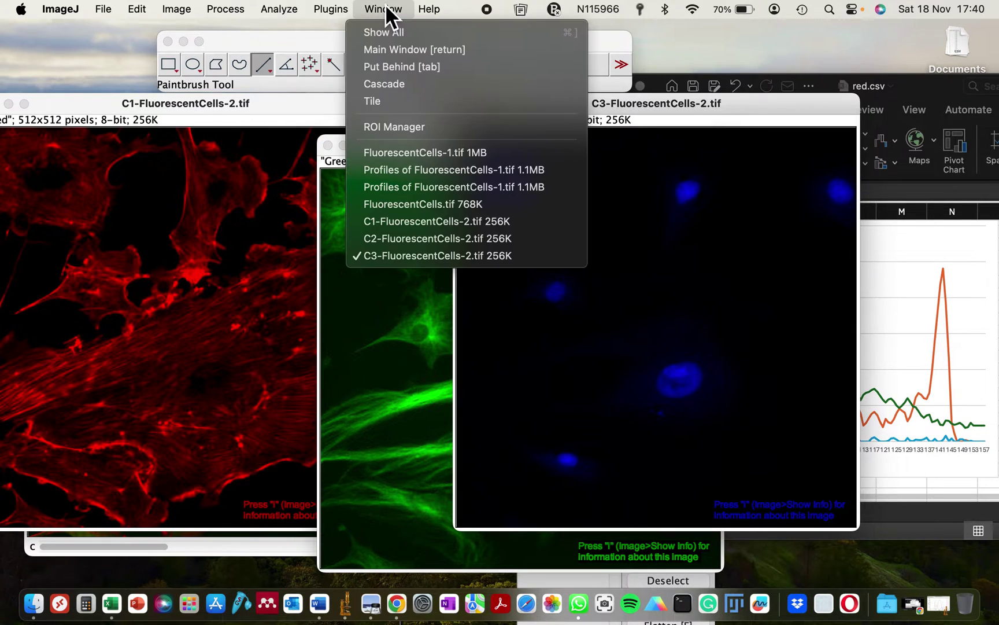
click(376, 101)
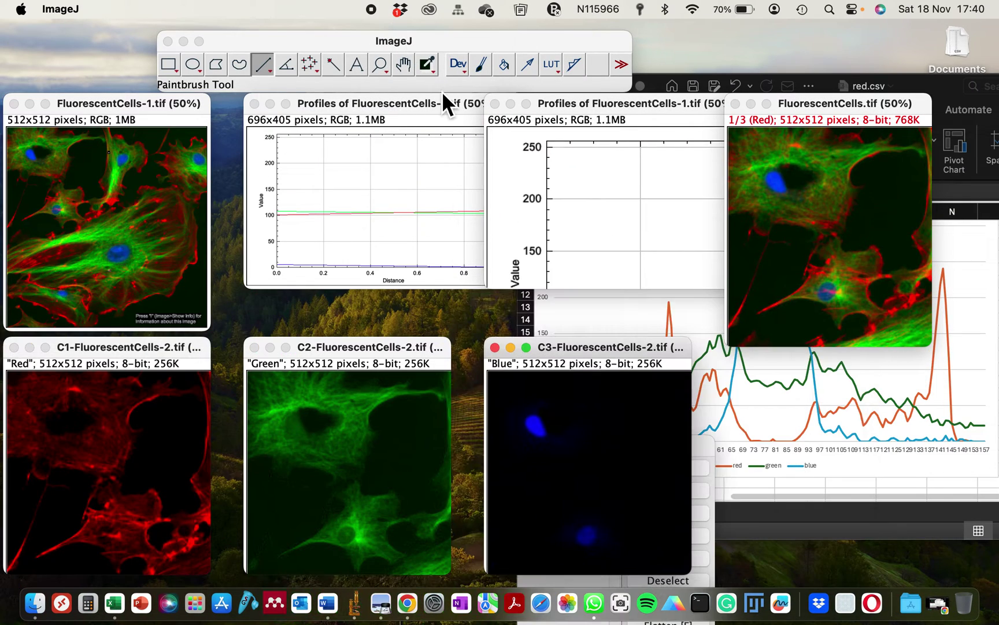
click(454, 119)
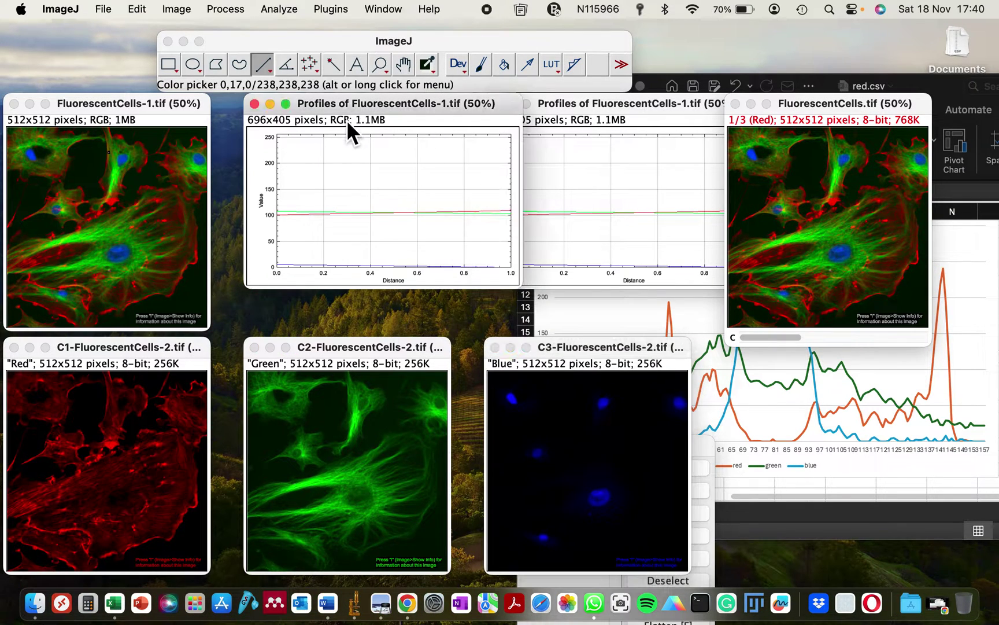
click(255, 104)
click(495, 106)
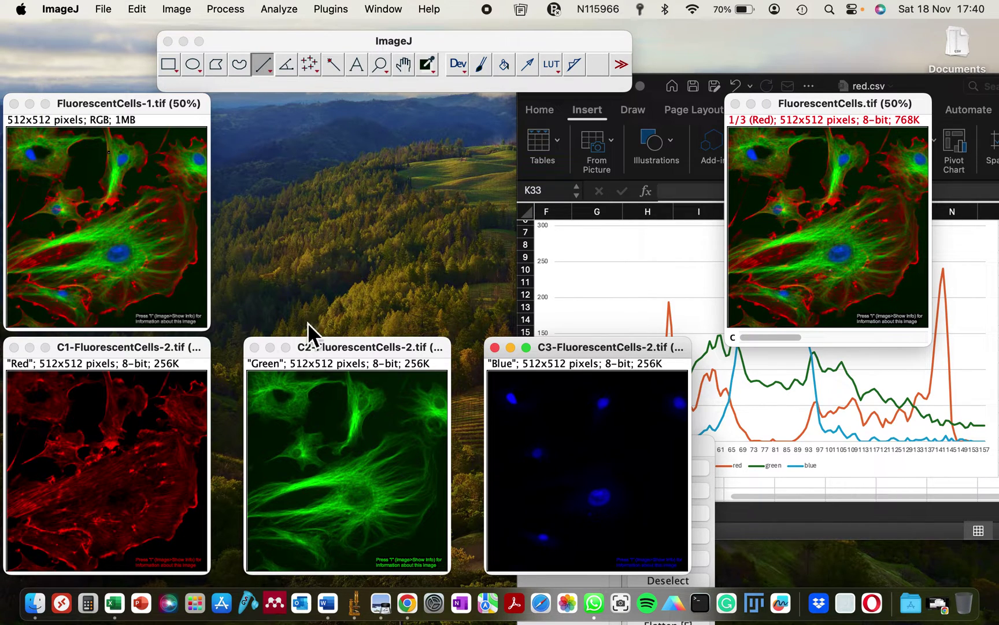
Apply the last saved line ROI, 0082-0294, to the C3 blue channel image and to FluorescentCells-1.tif
drag(557, 347, 292, 107)
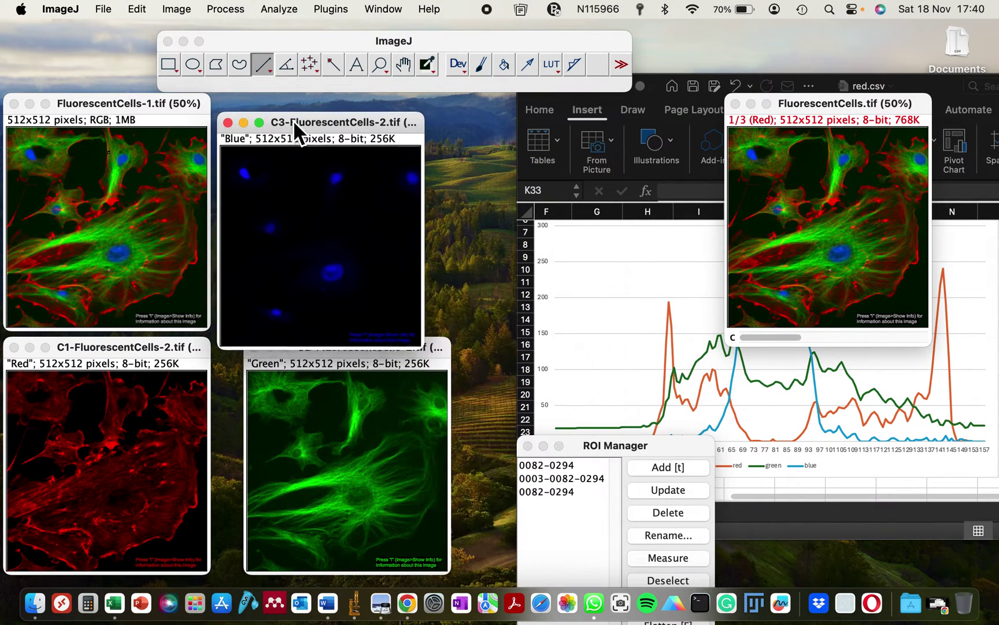
drag(575, 443, 567, 244)
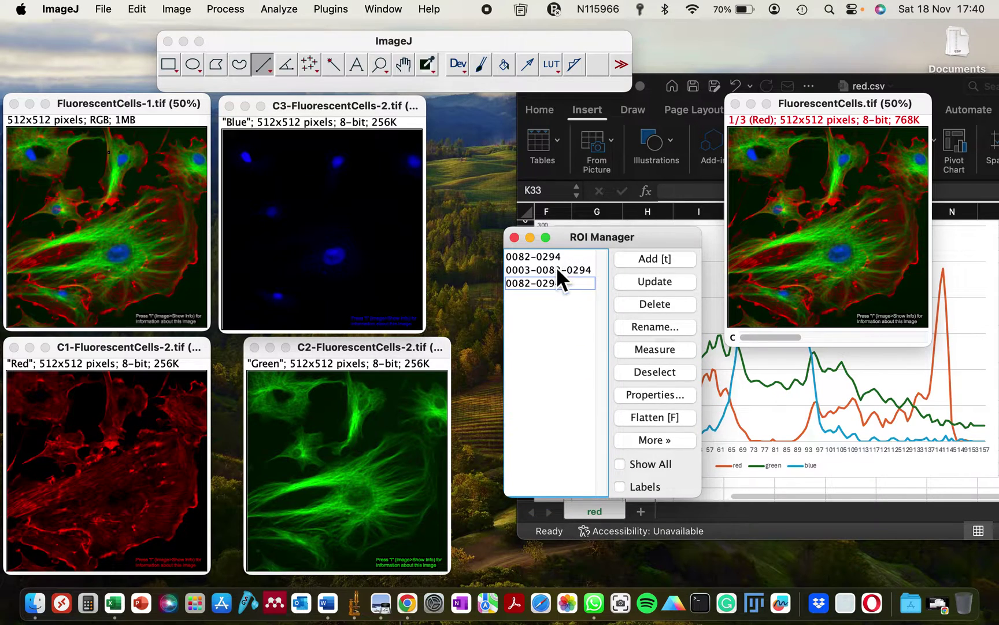
click(548, 281)
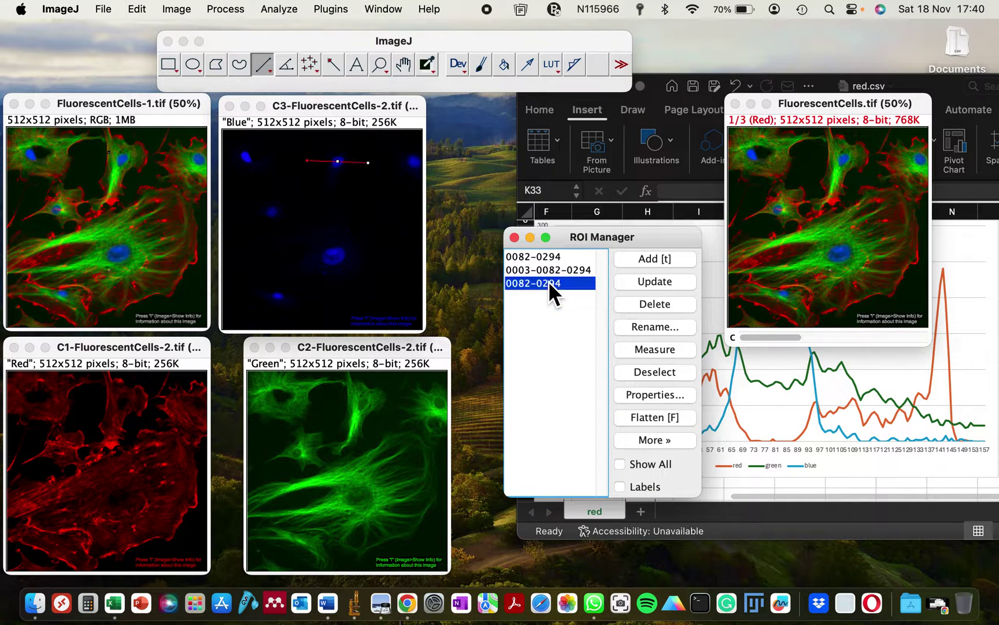
click(315, 104)
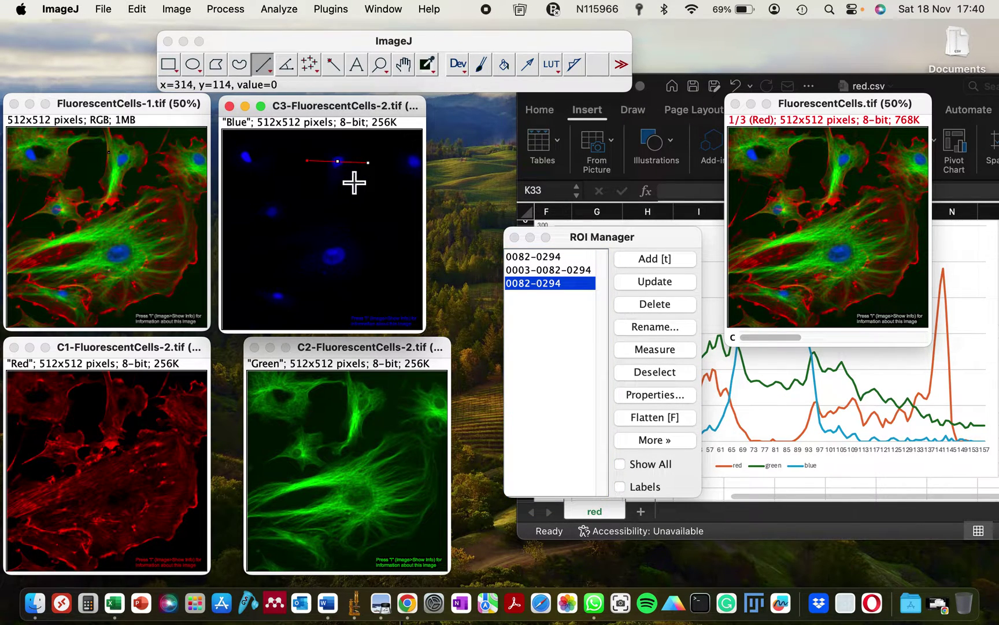
click(145, 100)
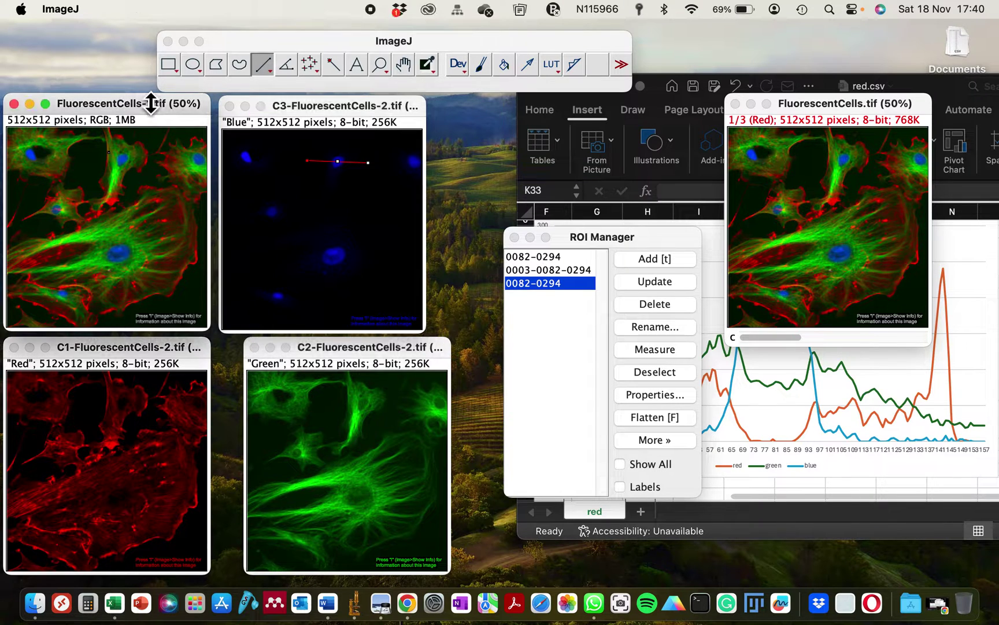
click(542, 286)
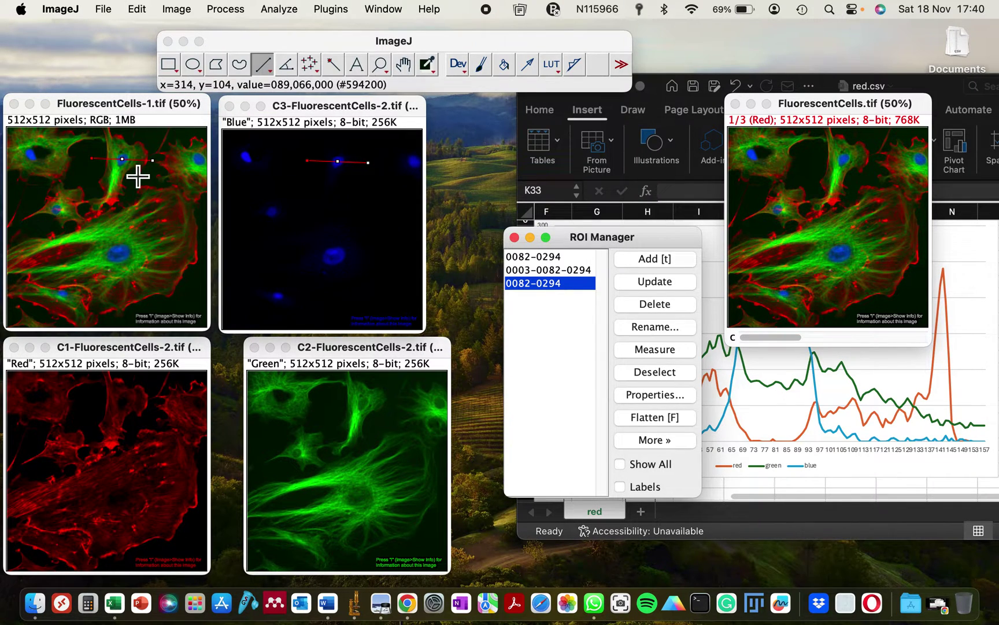
Plot the intensity profile along the line in the C3 blue channel image and move the plot clear of the red image
click(324, 123)
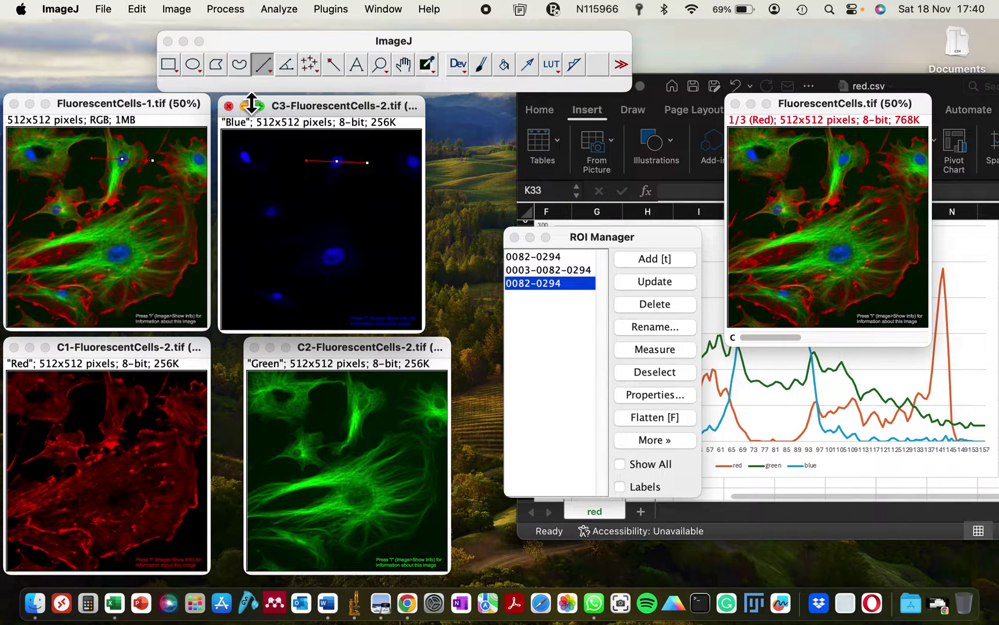
click(278, 10)
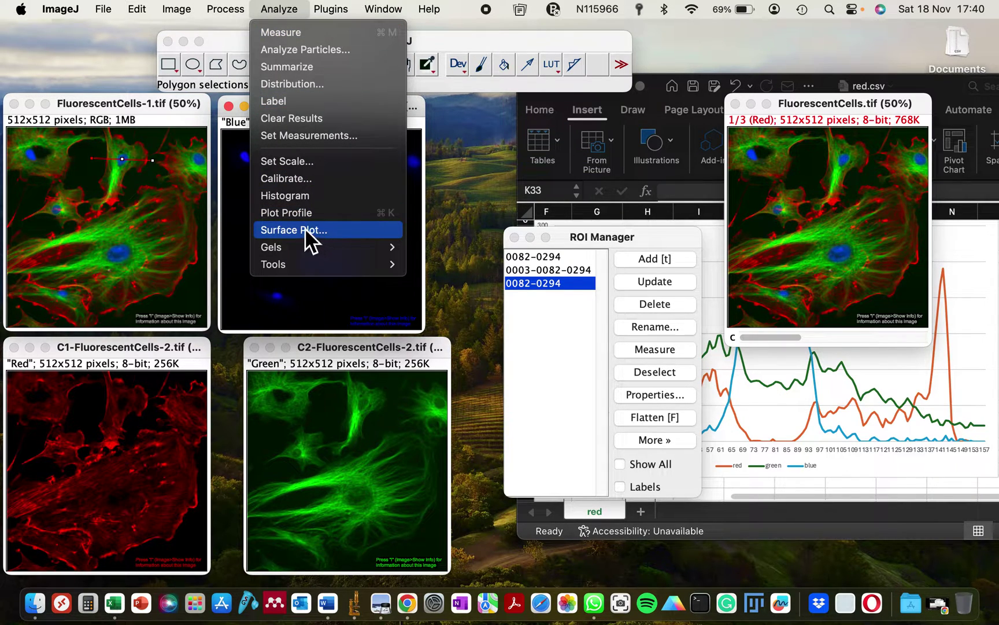
click(286, 214)
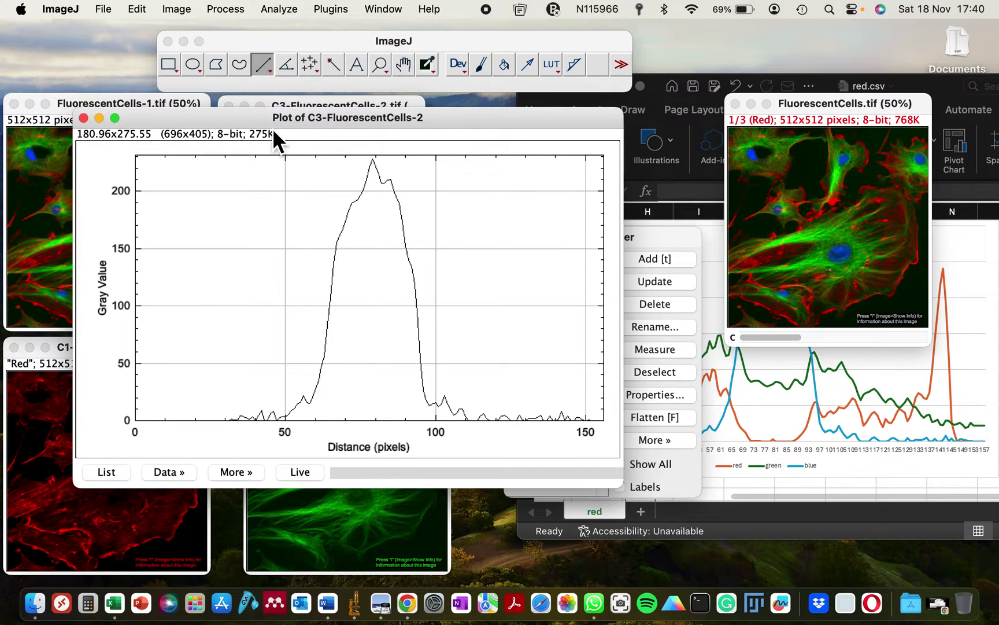
drag(268, 123, 401, 120)
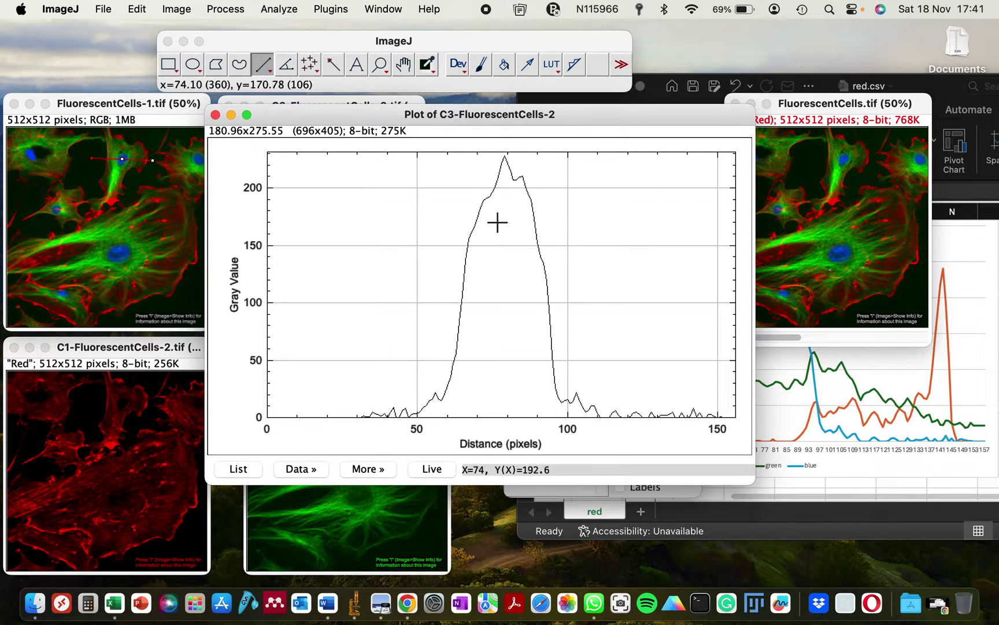
drag(379, 115, 423, 97)
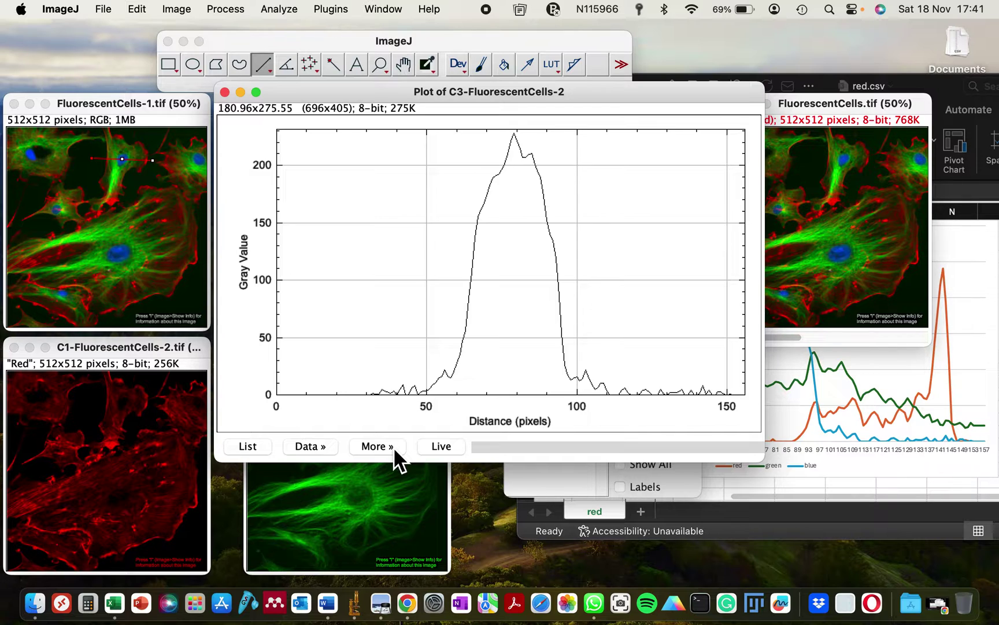
Save the blue channel's plot data as blue.csv on the Desktop, replacing the existing file, and close the plot
click(331, 447)
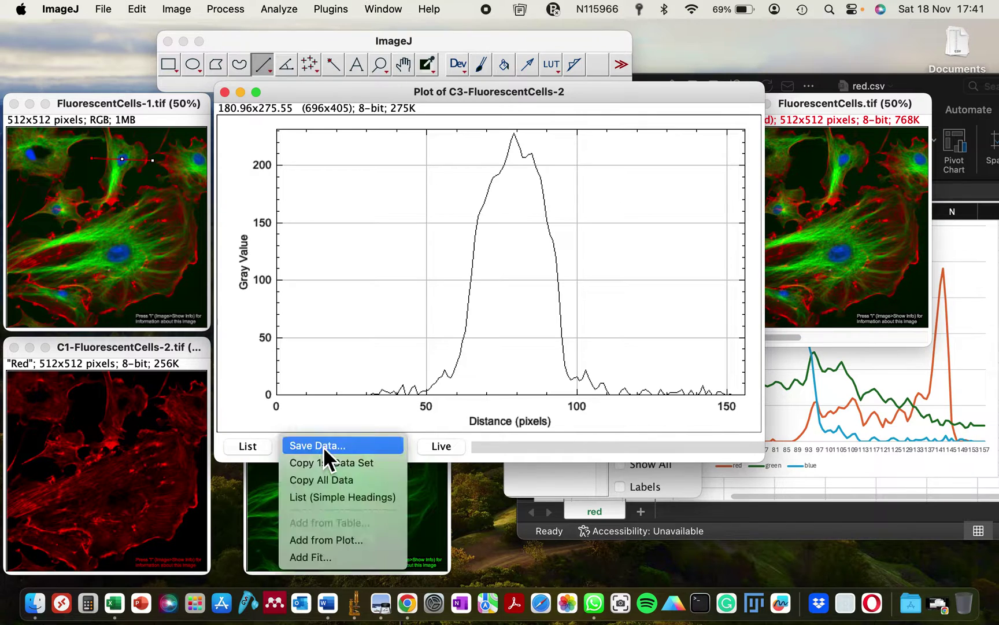
click(318, 448)
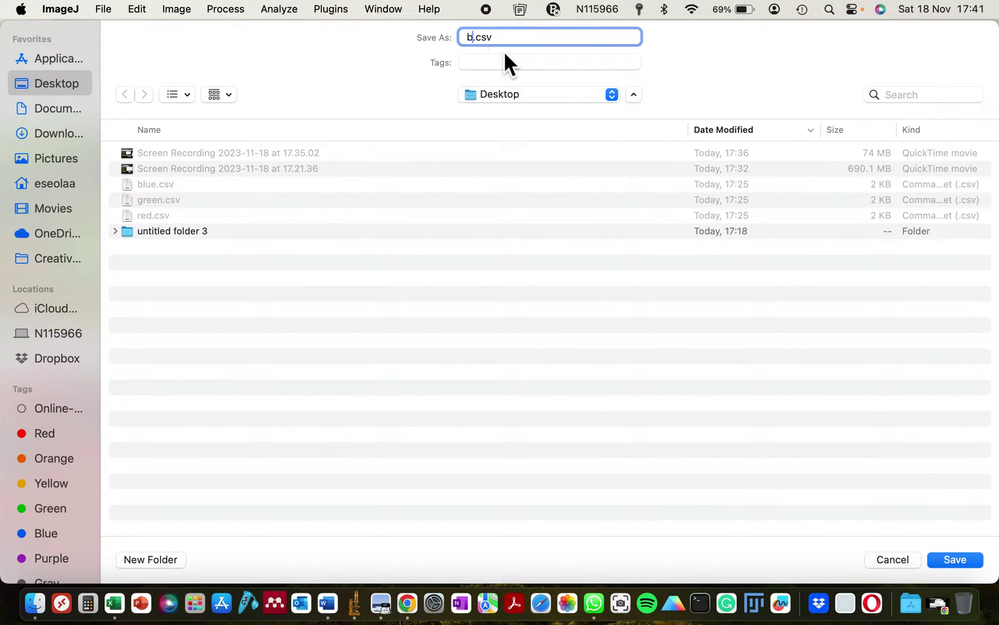
text(blue)
key(Return)
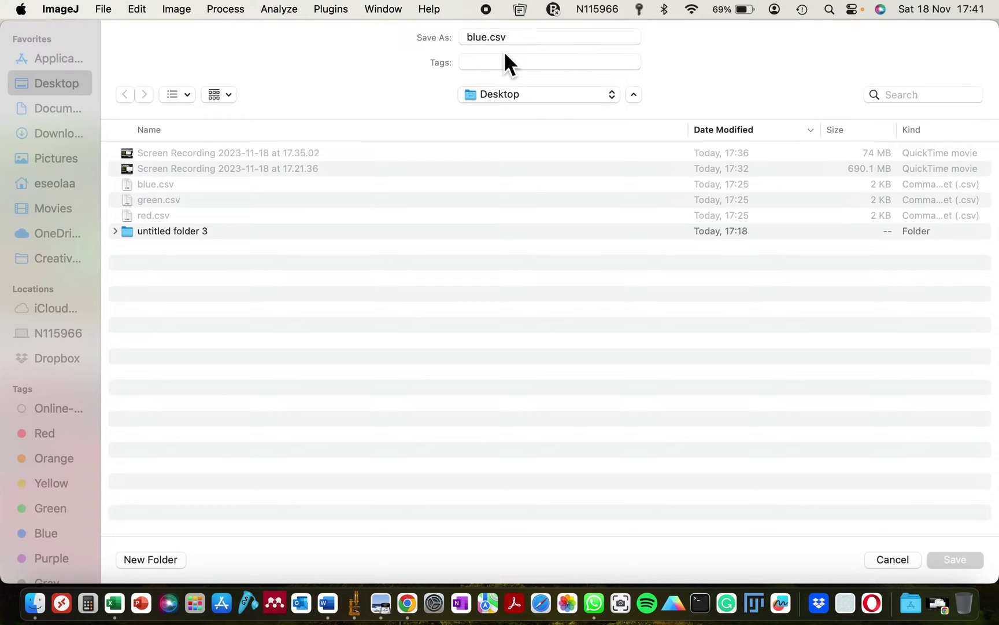
click(538, 379)
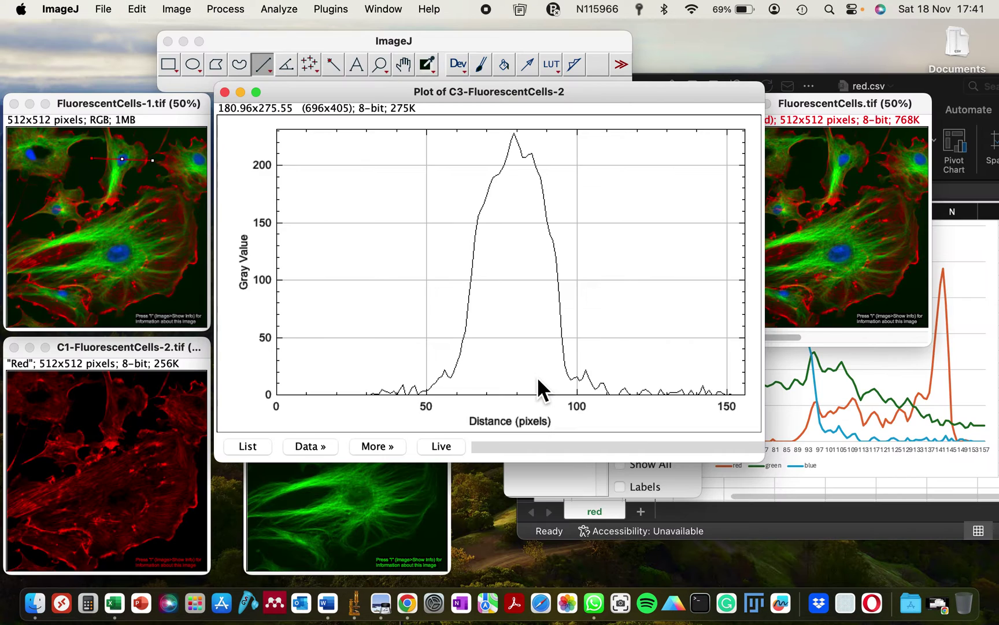
click(225, 93)
Apply the last saved line ROI, 0082-0294, to the C2 green channel image and plot its intensity profile
click(343, 348)
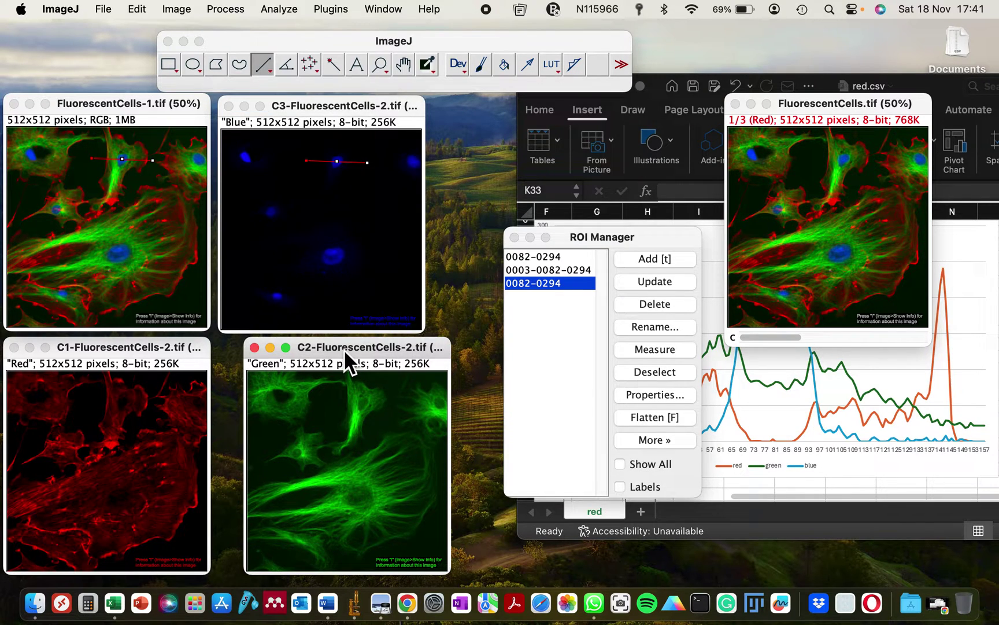
click(523, 287)
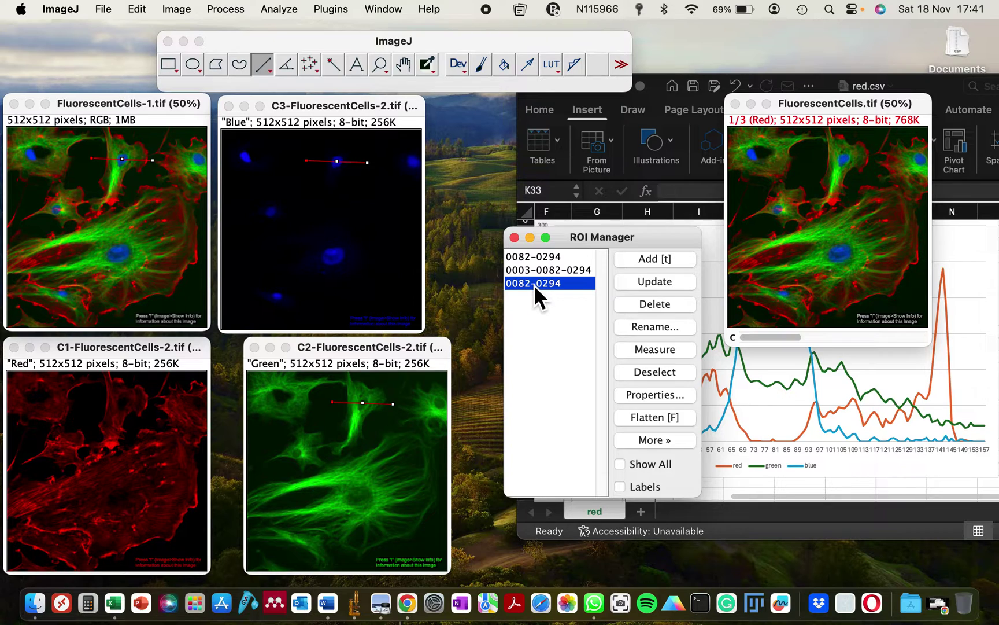
click(415, 346)
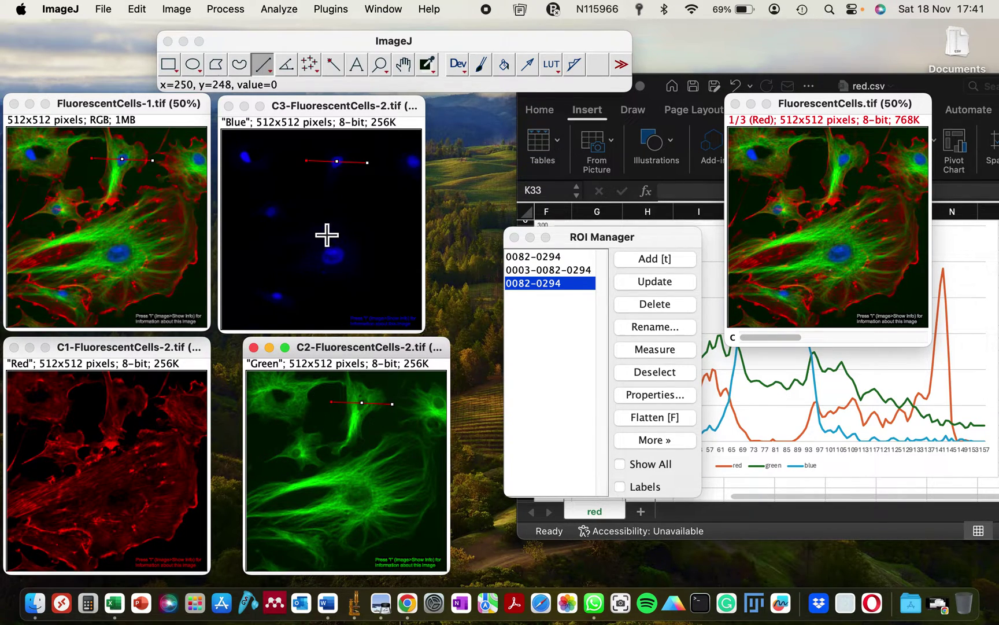
click(282, 8)
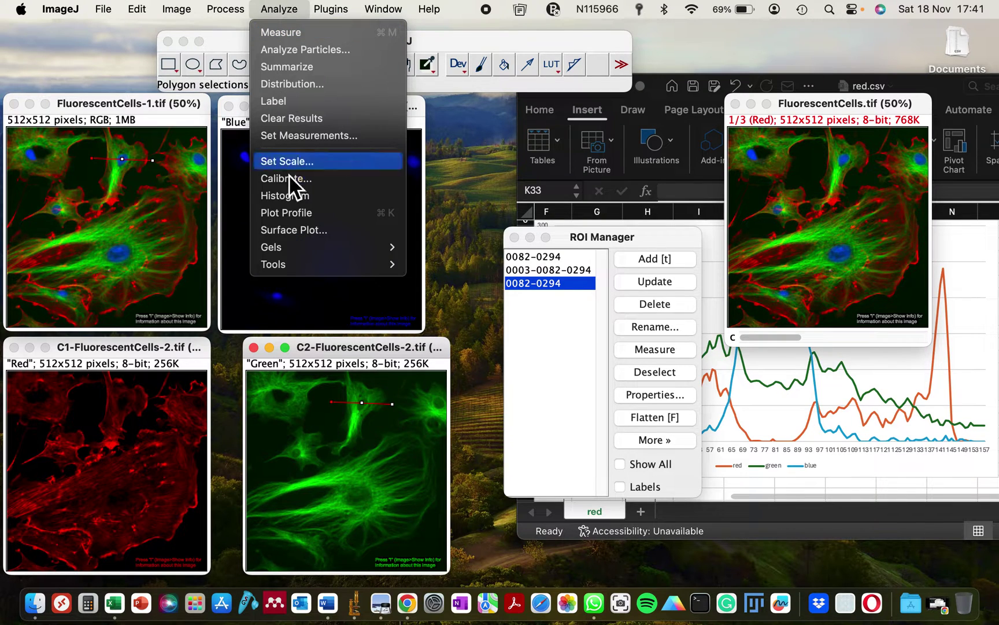
click(294, 214)
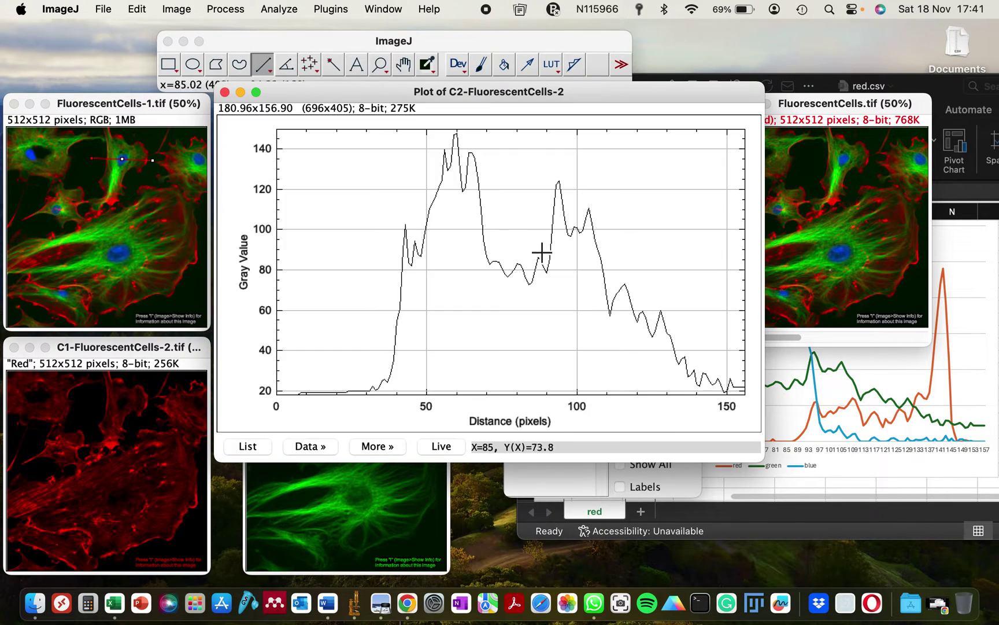
Save the green channel's plot data as green.csv on the Desktop, replacing the existing file
click(313, 447)
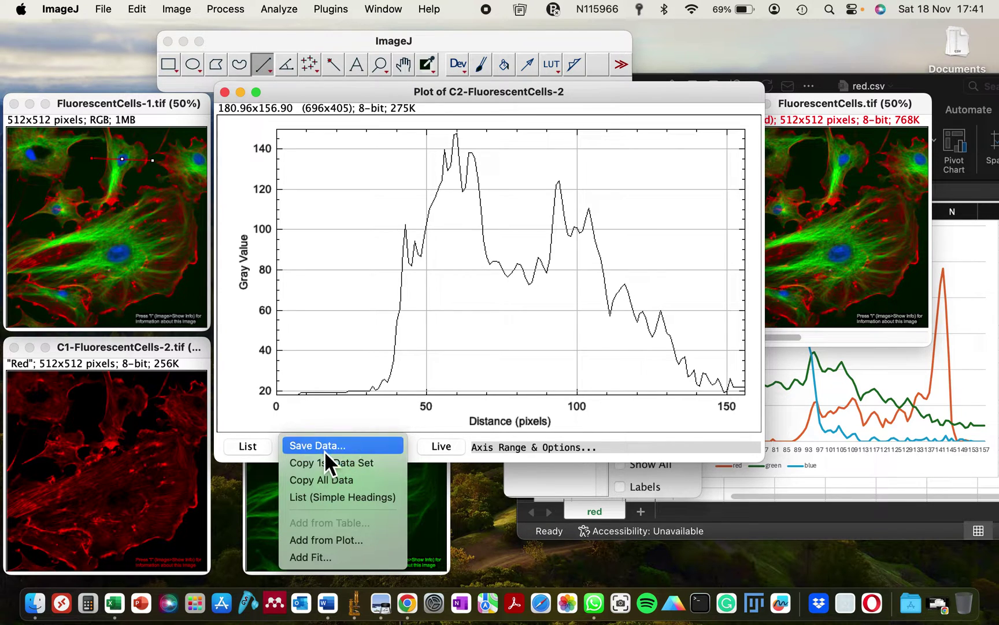
click(325, 451)
text(gr)
key(Return)
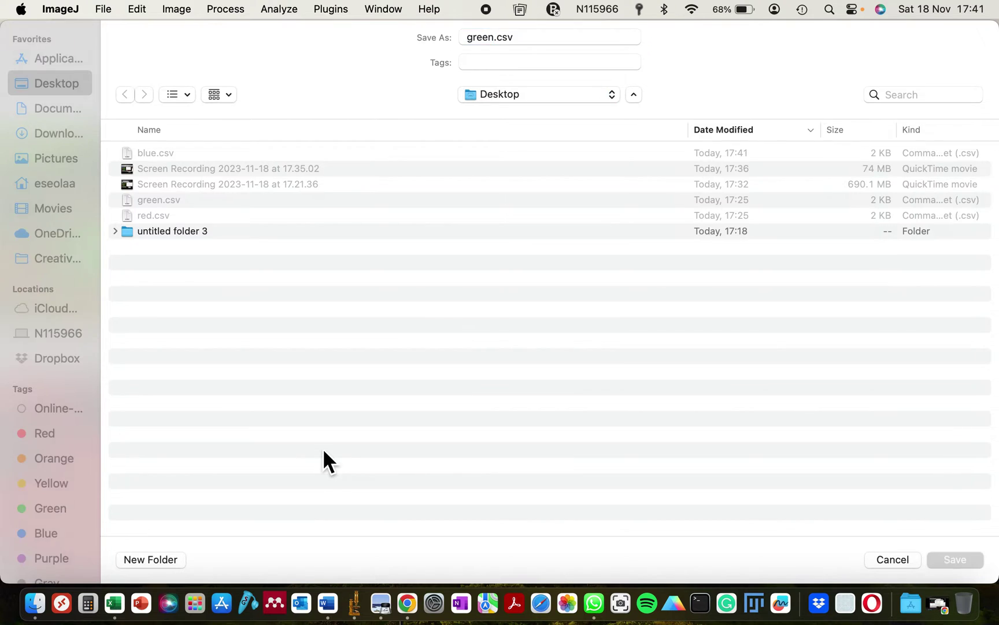
click(533, 376)
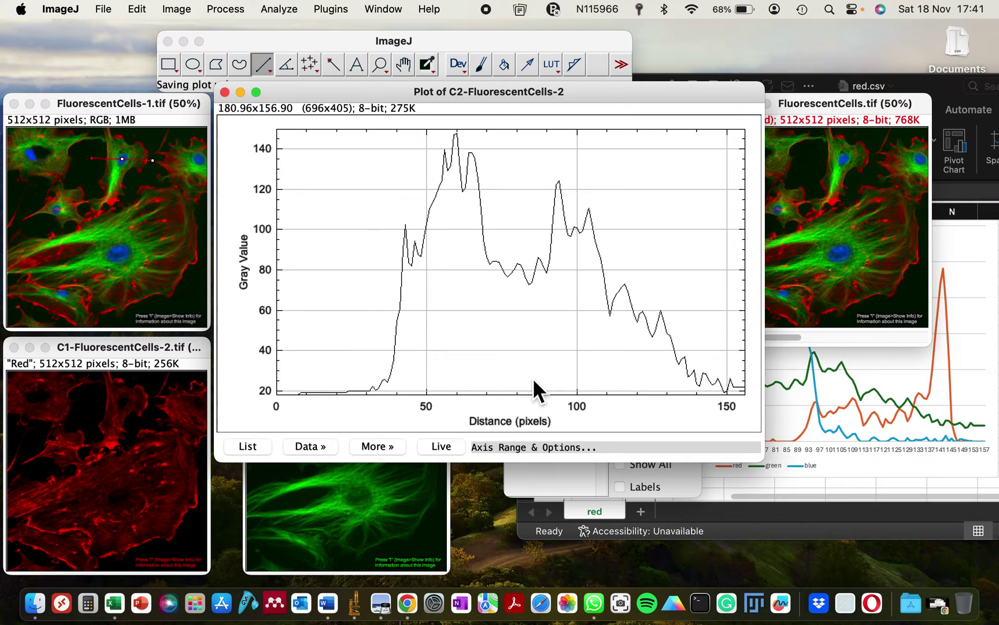
Close the green channel plot, apply the last saved line ROI, 0082-0294, to the C1 red channel image and plot its intensity profile
click(225, 92)
click(181, 347)
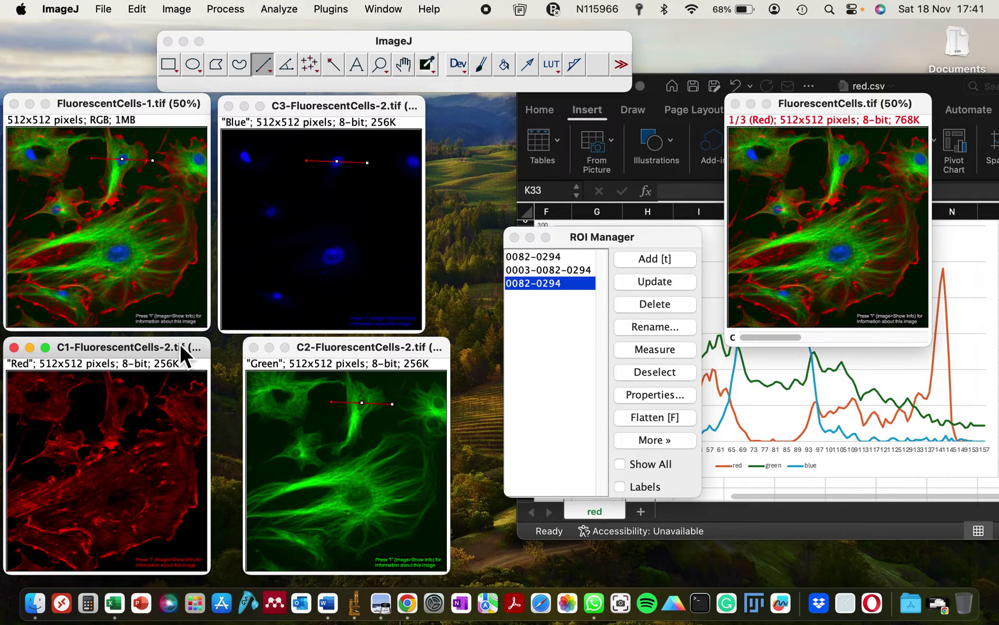
click(528, 284)
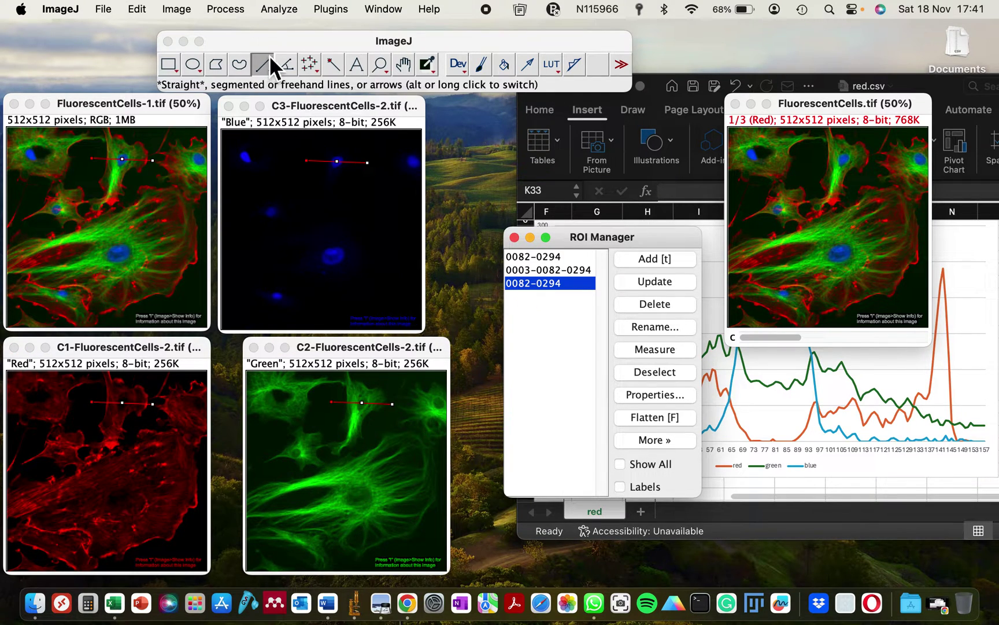
click(292, 14)
click(302, 216)
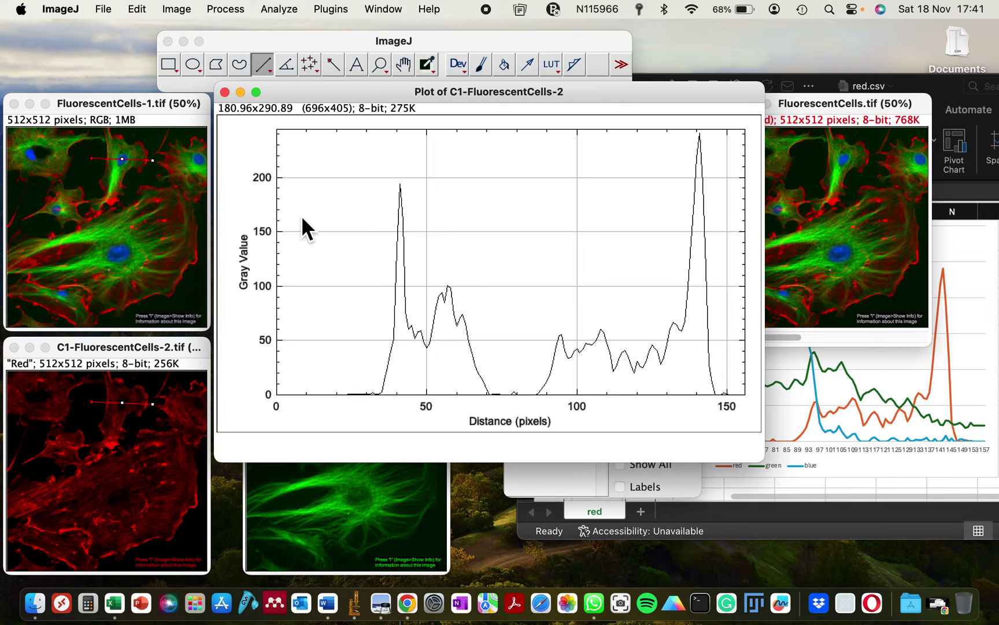
Save the red channel's plot data as red.csv on the Desktop, replacing the existing file
click(331, 445)
click(330, 450)
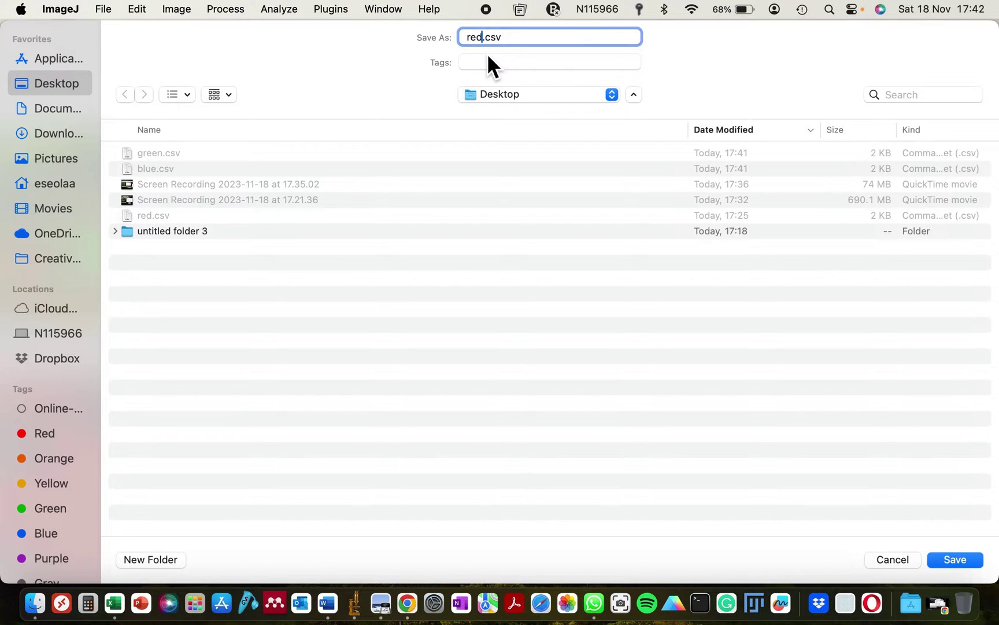
key(Return)
click(546, 380)
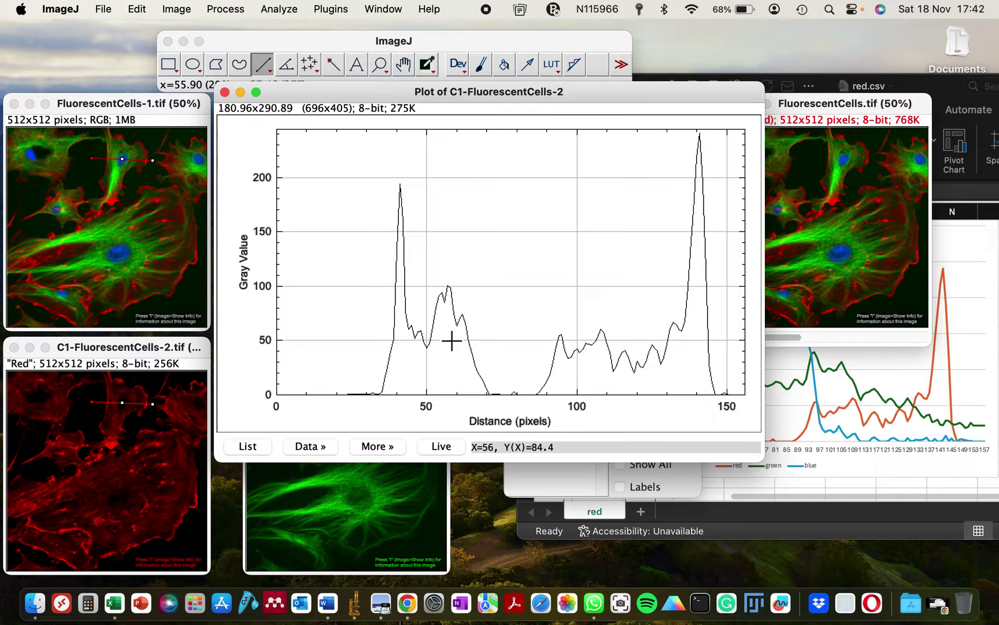
Style the C1 plot's curve with the colour red and a line width of 4
click(383, 448)
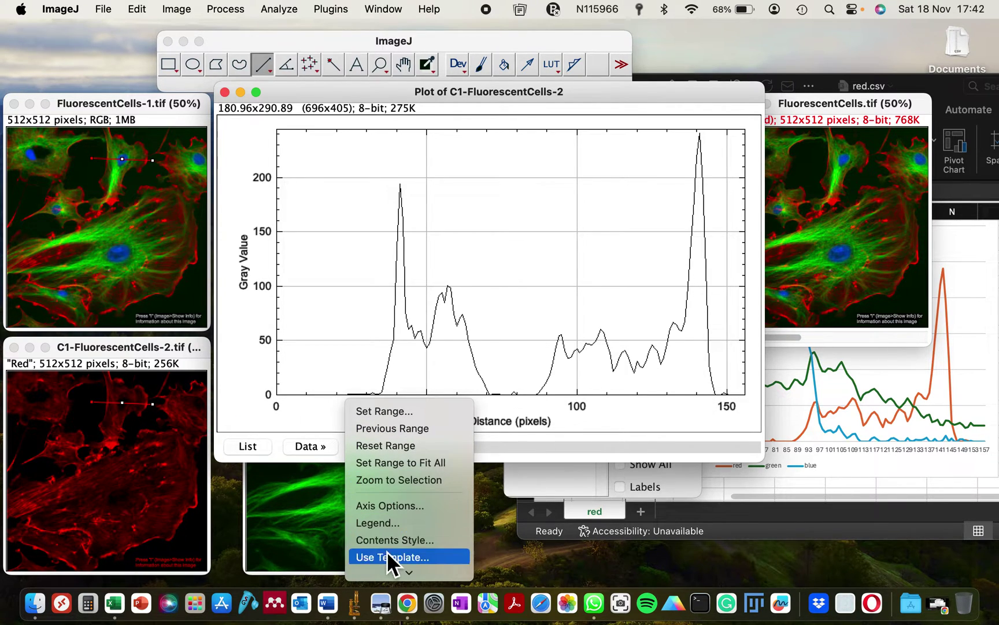
click(387, 549)
drag(457, 111, 807, 117)
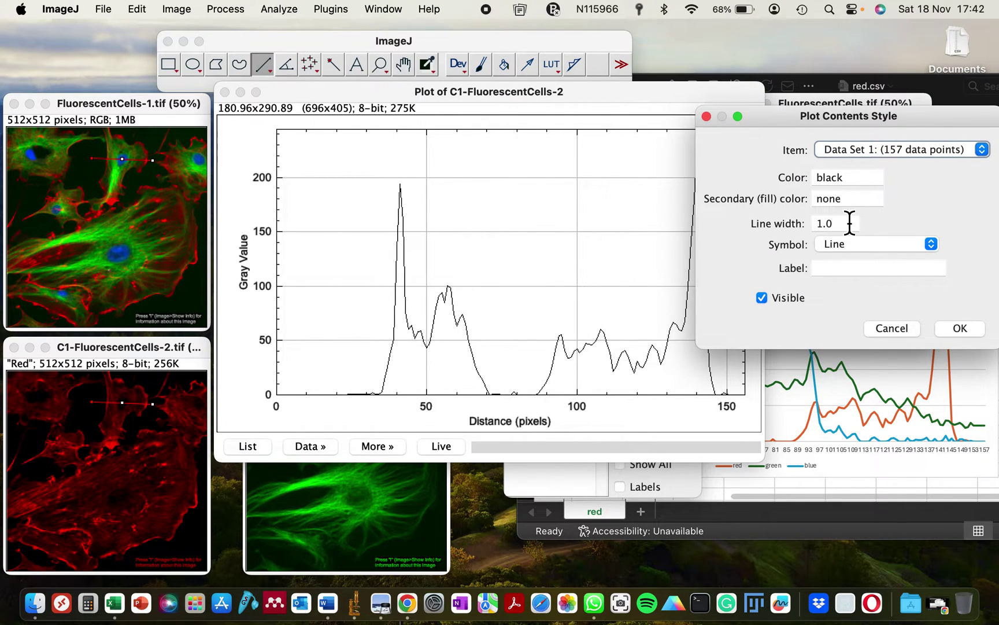
double_click(851, 181)
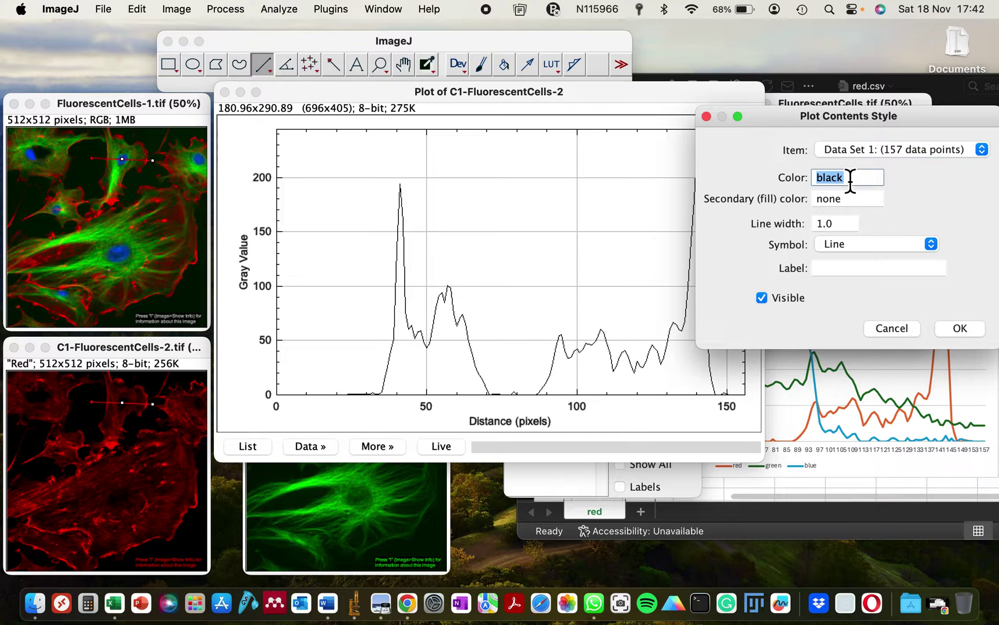
text(red)
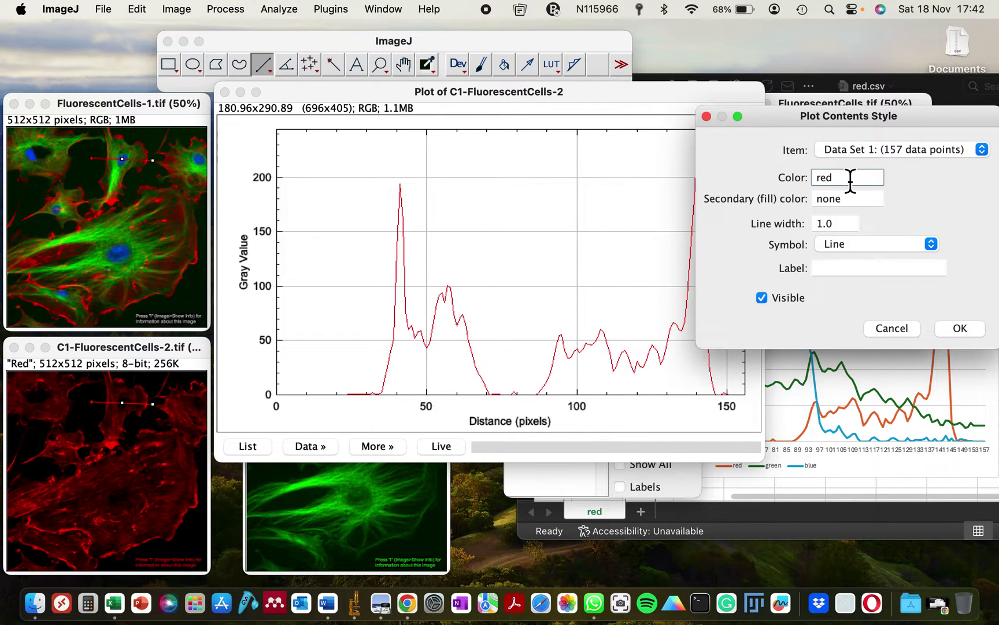
click(841, 231)
text(4)
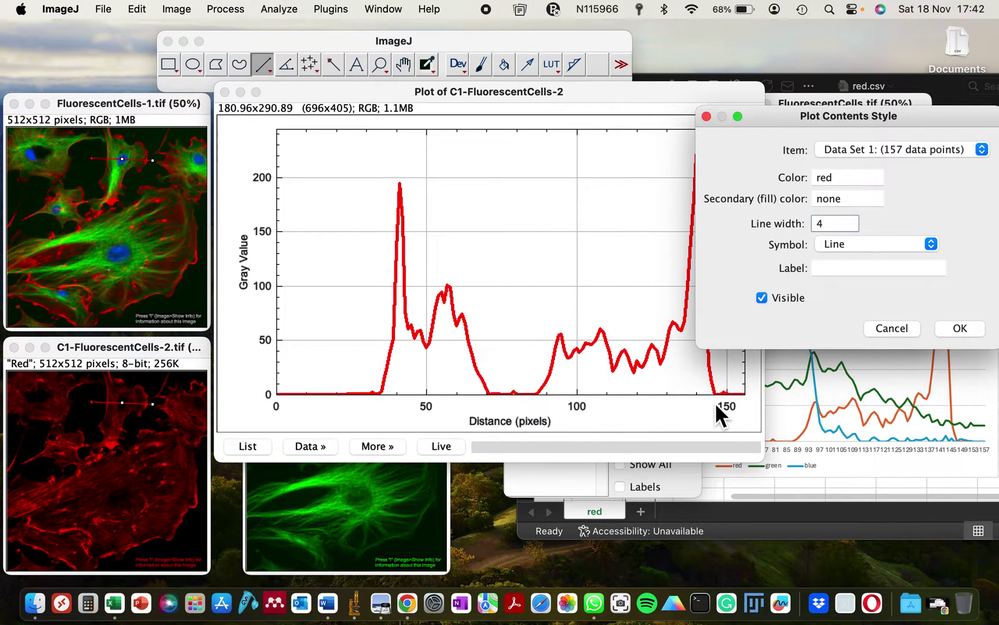
click(949, 328)
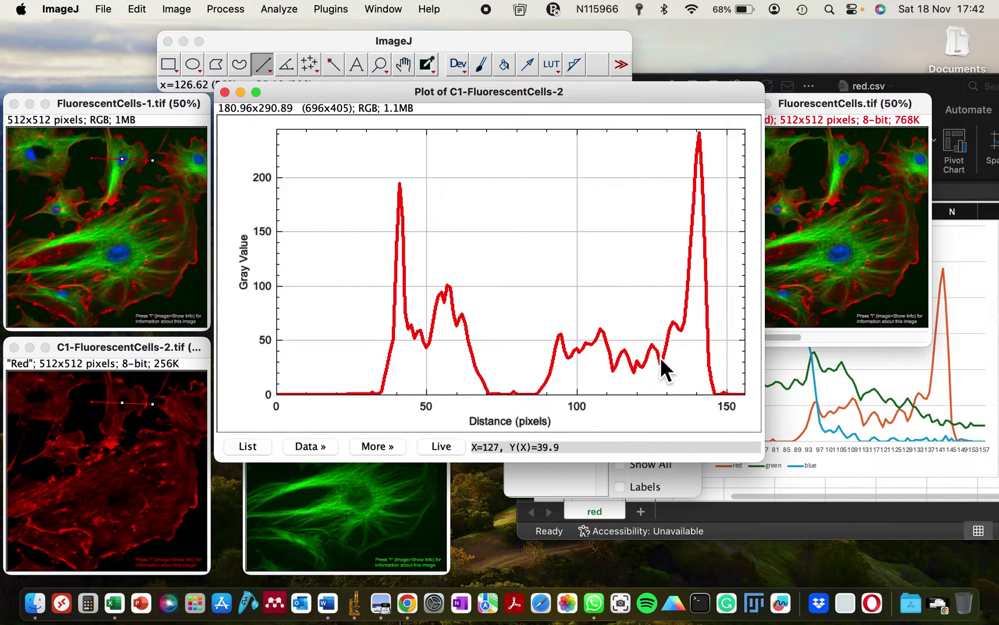
Close the red channel plot, switch to Excel and save the existing chart workbook as result.csv on the Desktop
click(228, 92)
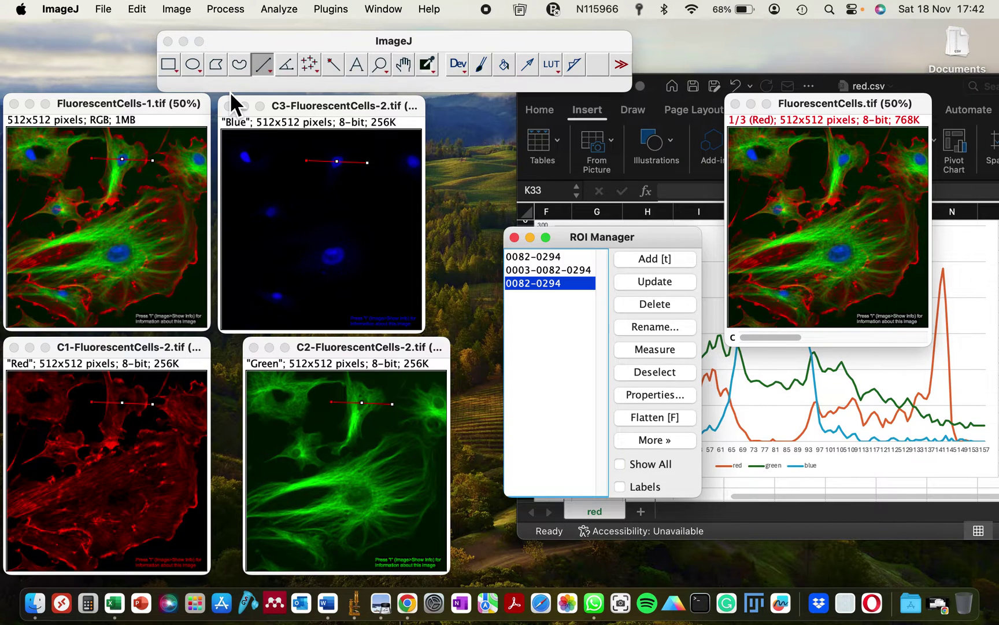
click(598, 97)
drag(587, 88, 524, 362)
drag(872, 365, 869, 133)
click(144, 10)
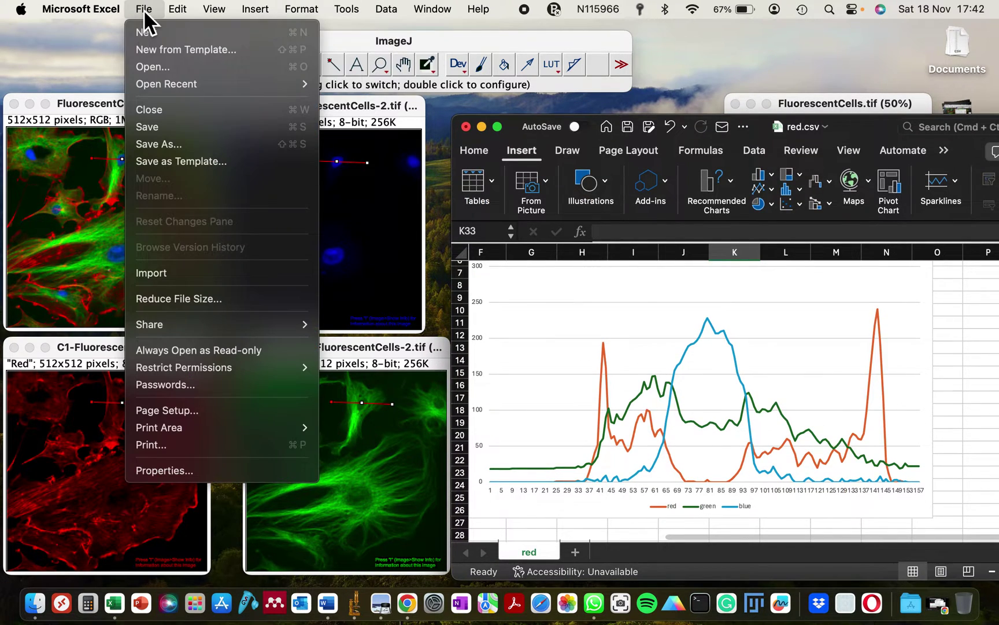
key(Escape)
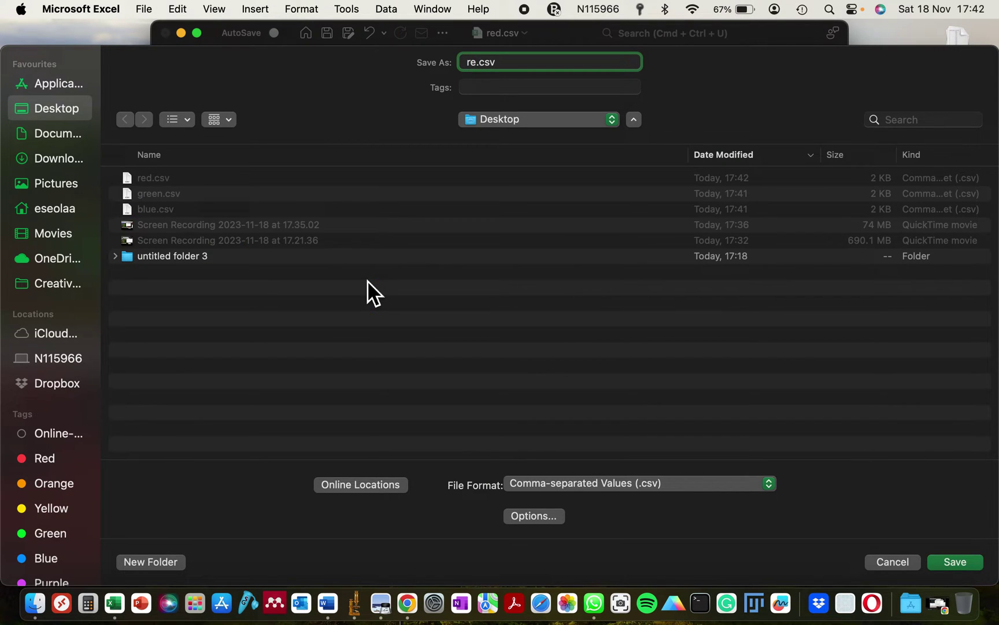
text(result)
key(Return)
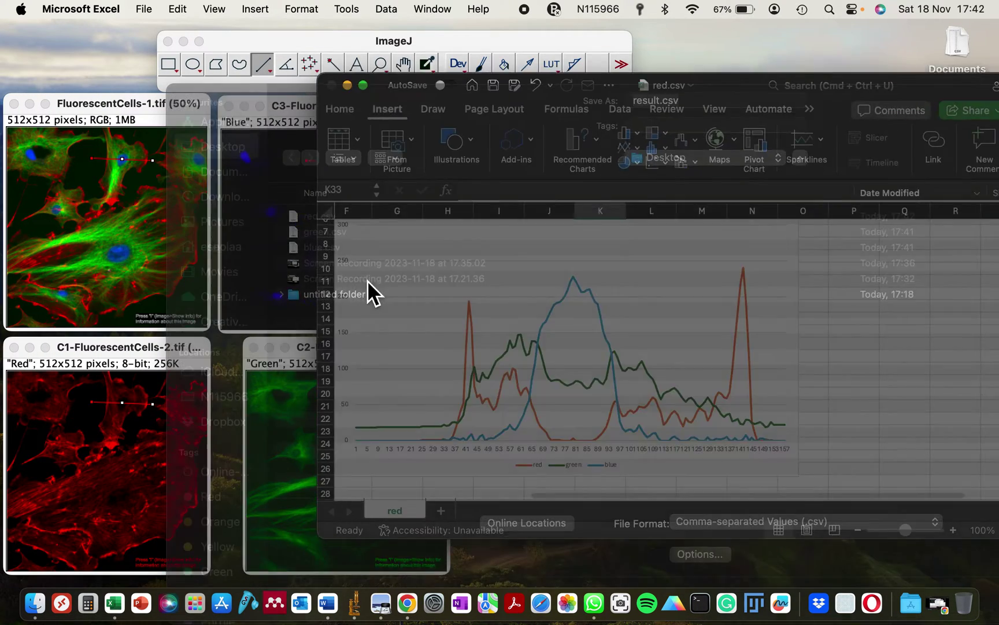
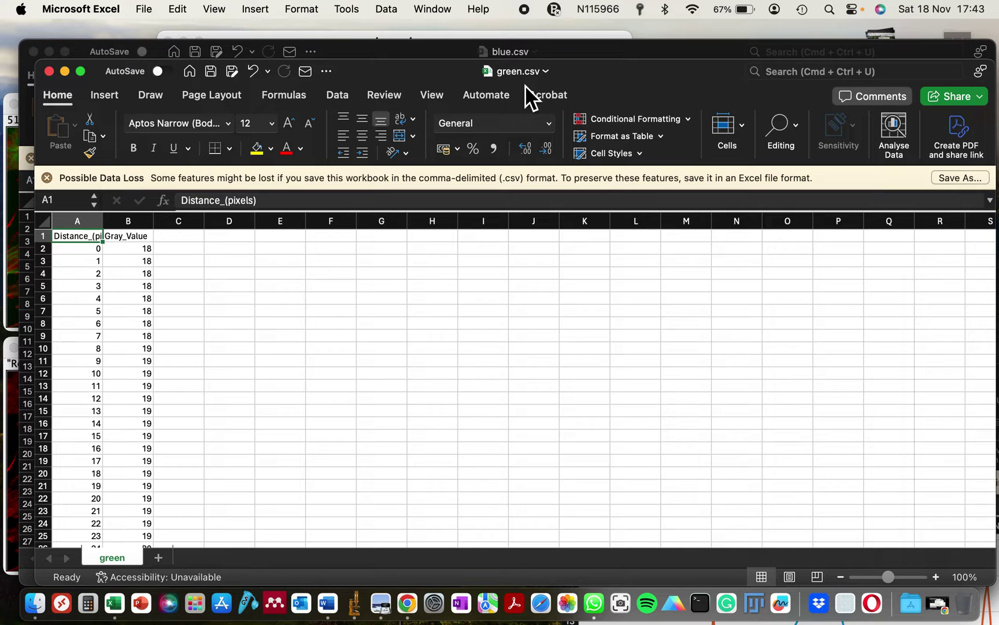
Replace the Gray_Value header in cell B1 of green.csv with "green"
click(516, 72)
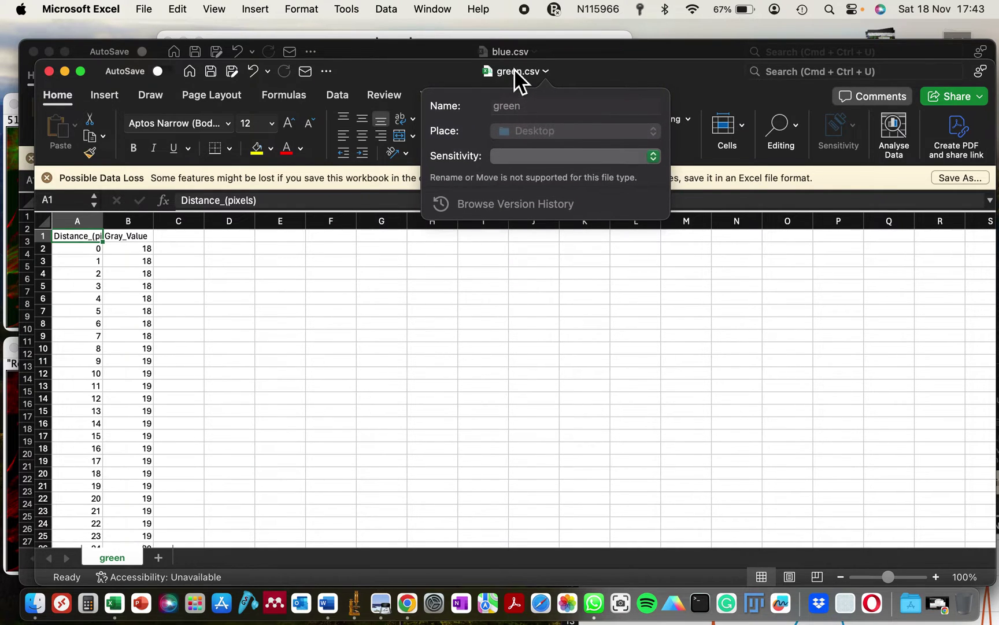
click(515, 68)
click(129, 236)
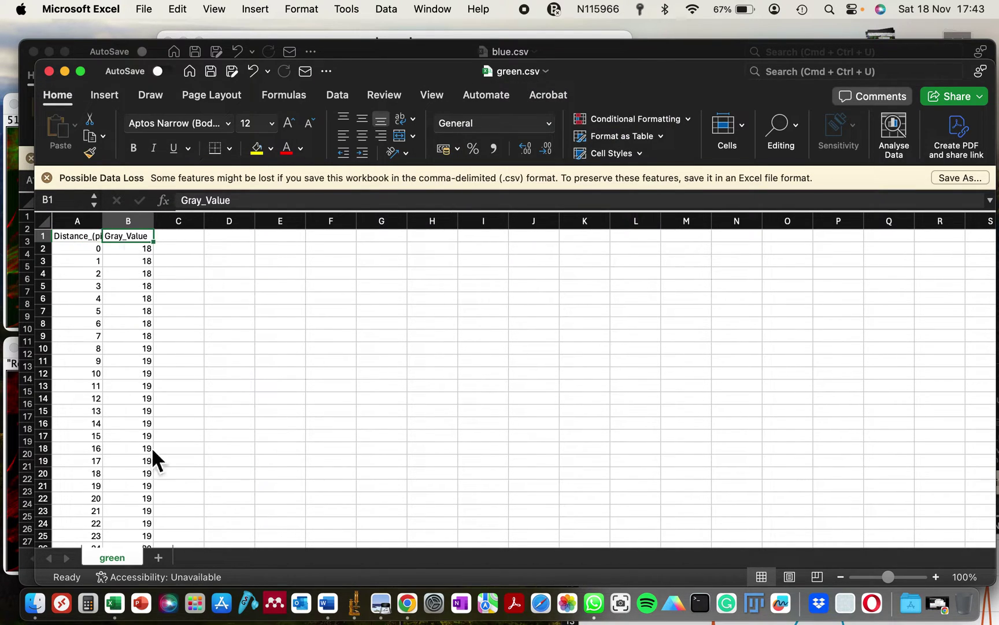
text(green)
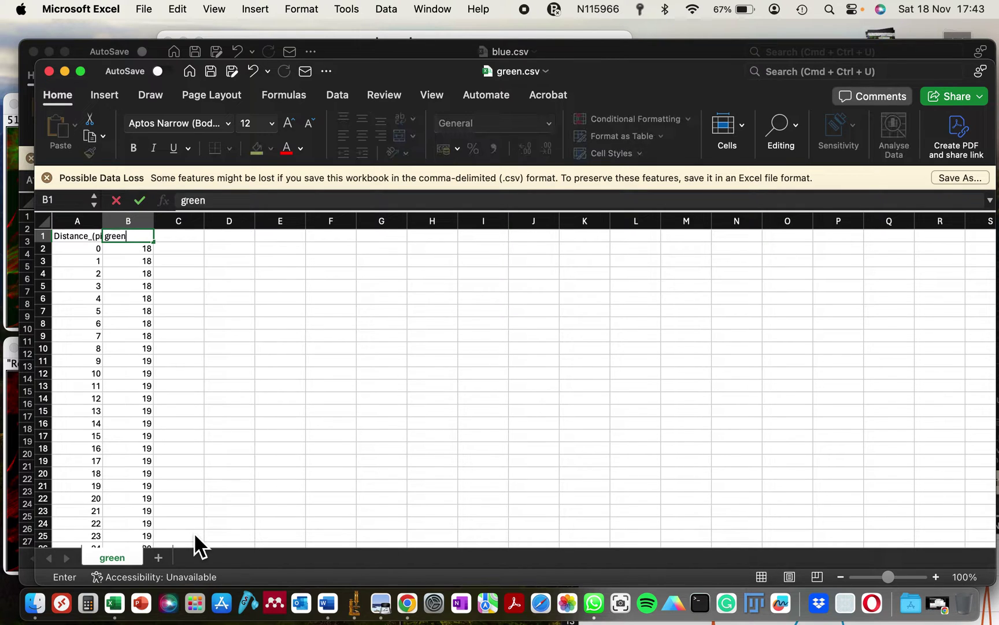
Move the green.csv window off blue.csv and replace the header in cell B1 of blue.csv with "blue"
drag(376, 70, 623, 82)
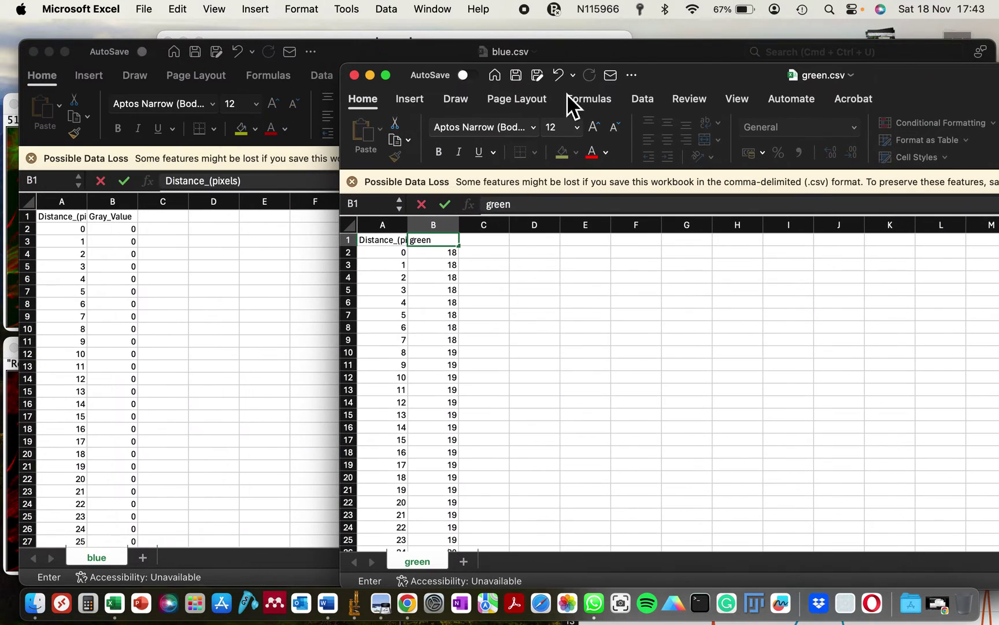
click(144, 231)
key(Right)
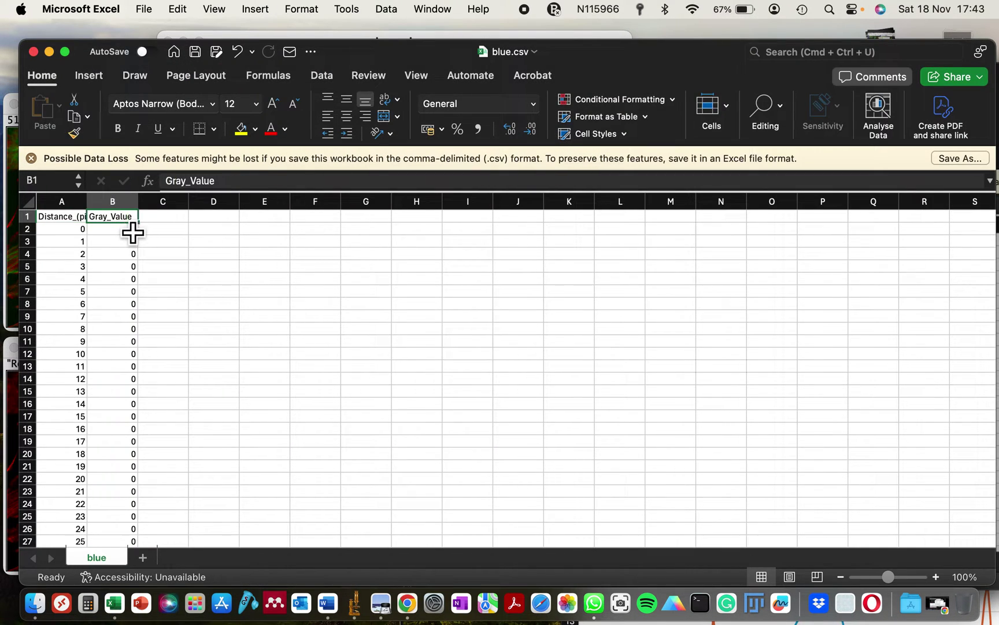
text(blue)
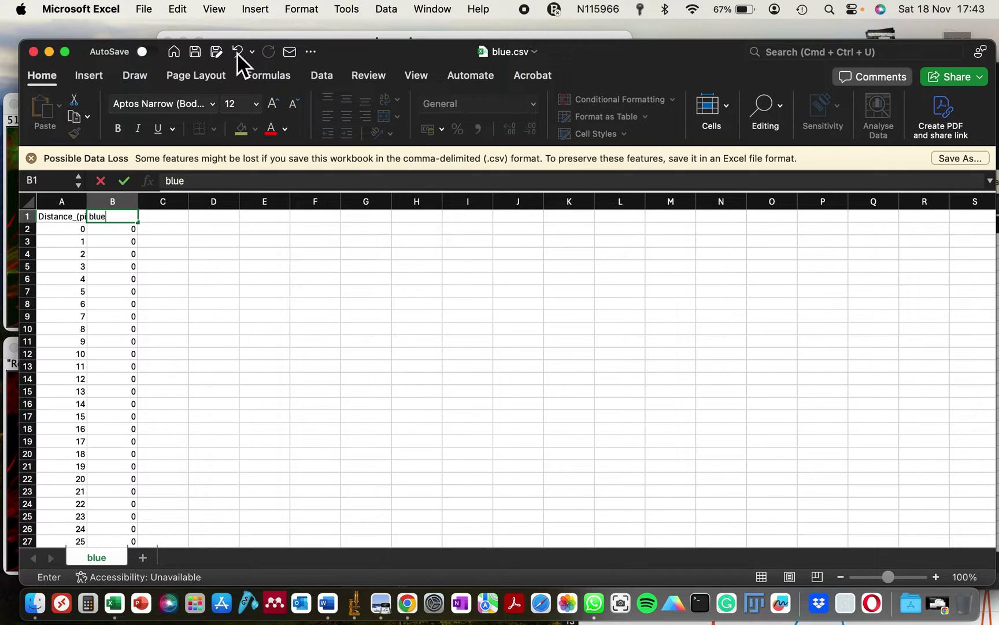
Open red.csv from the Desktop in Excel and replace the Gray_Value header in cell B1 with "red"
drag(335, 49, 212, 106)
drag(879, 78, 342, 115)
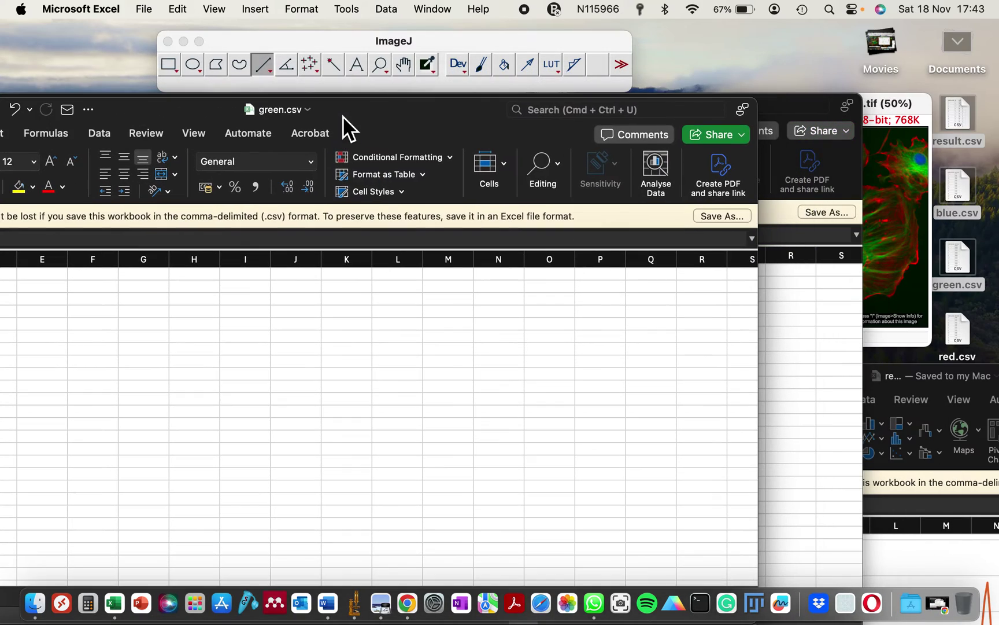
click(972, 325)
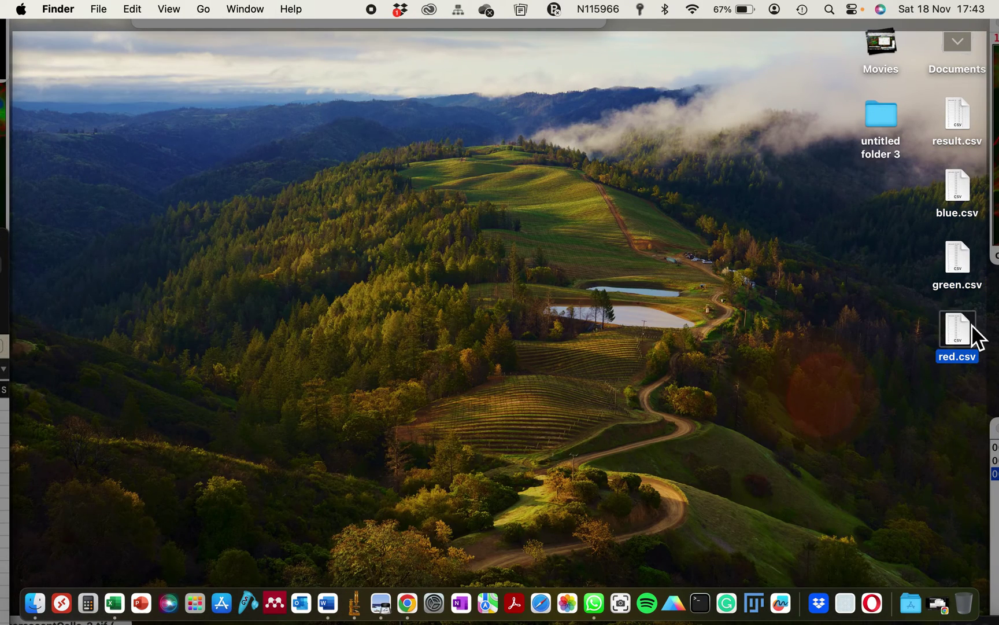
right_click(971, 325)
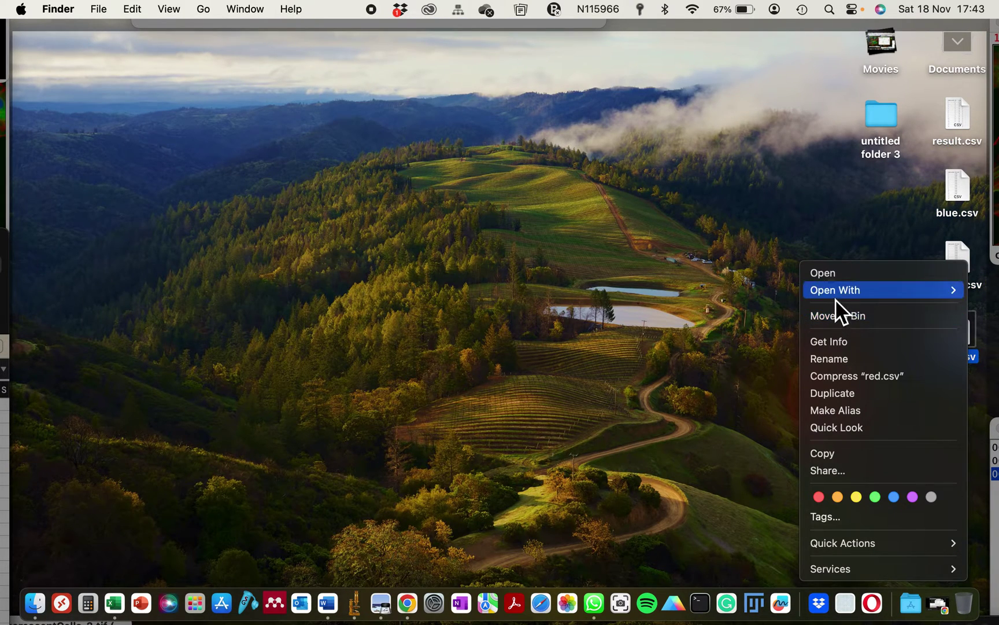
click(783, 295)
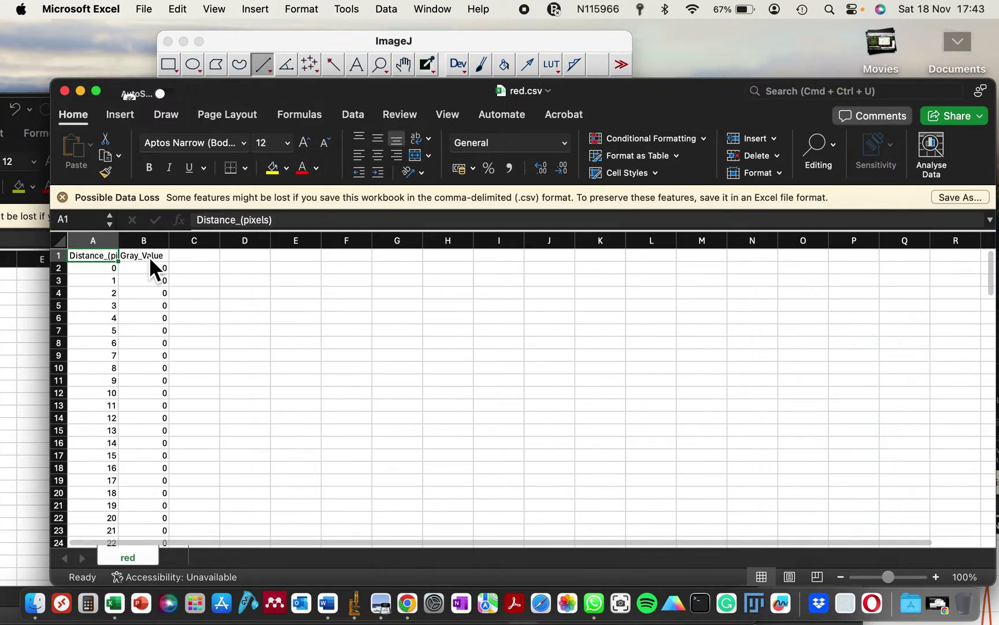
click(149, 257)
text(red)
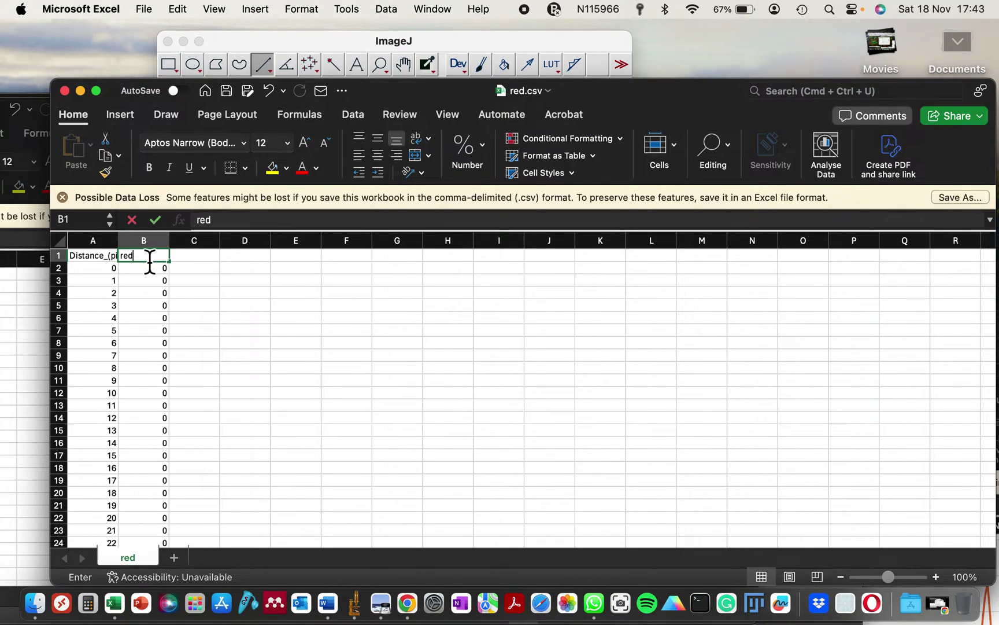
Copy the green data in column B of green.csv into column C of red.csv
drag(408, 84, 740, 78)
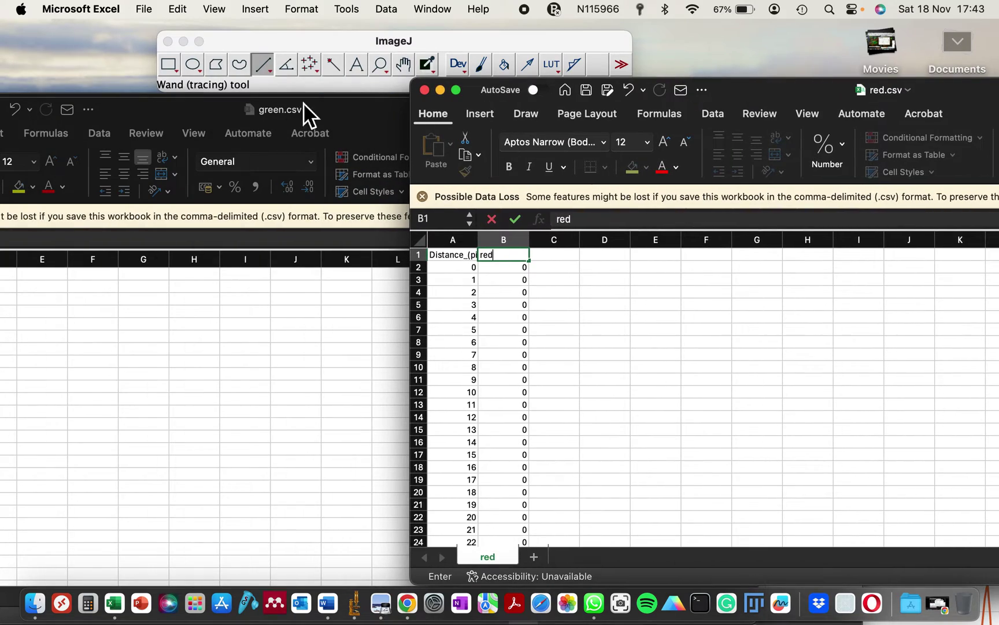
drag(347, 110, 676, 275)
drag(250, 414, 256, 433)
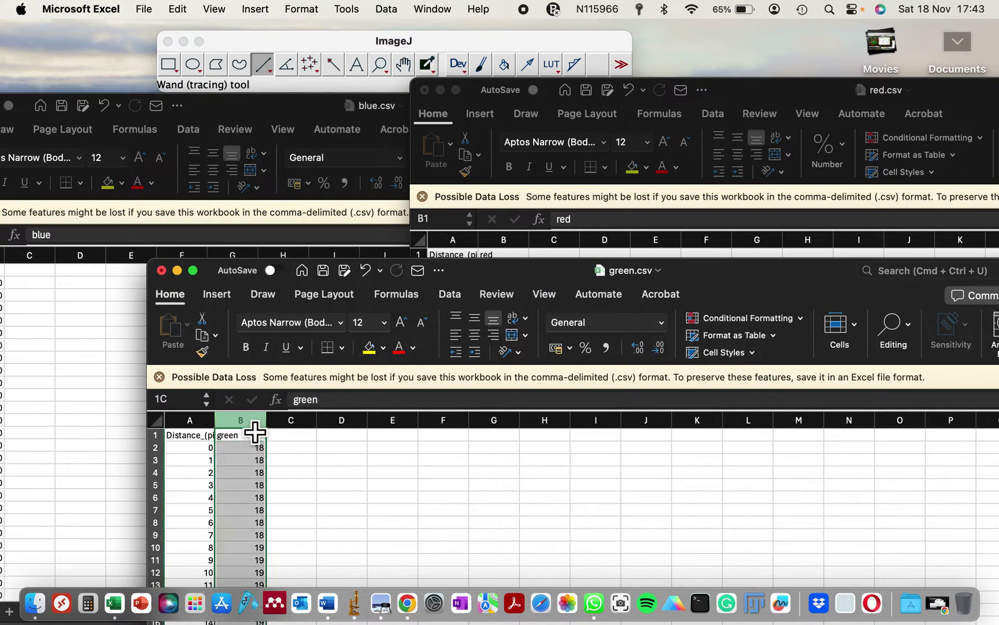
key(super+c)
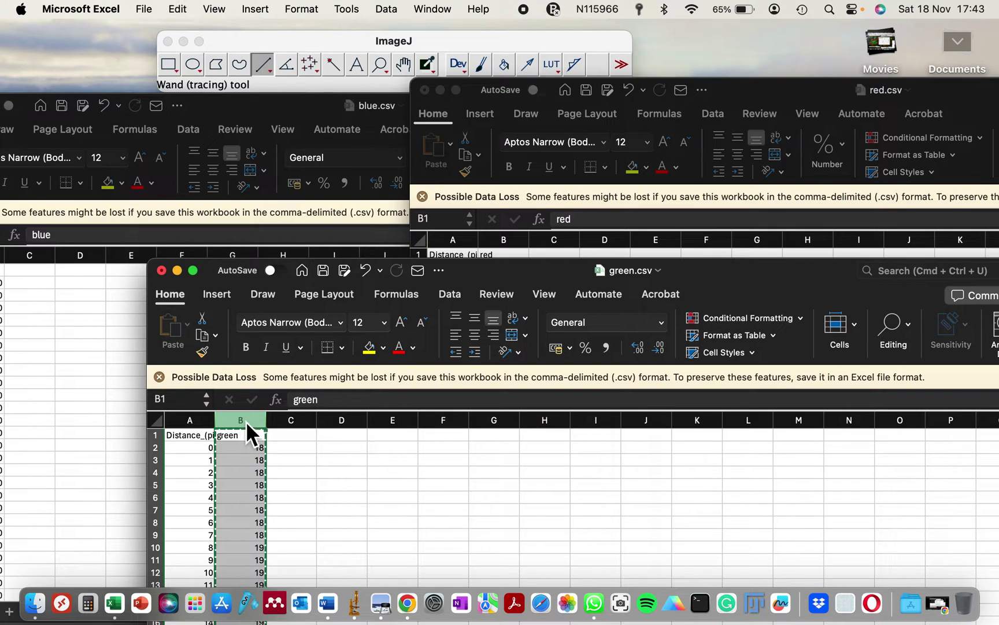
click(541, 255)
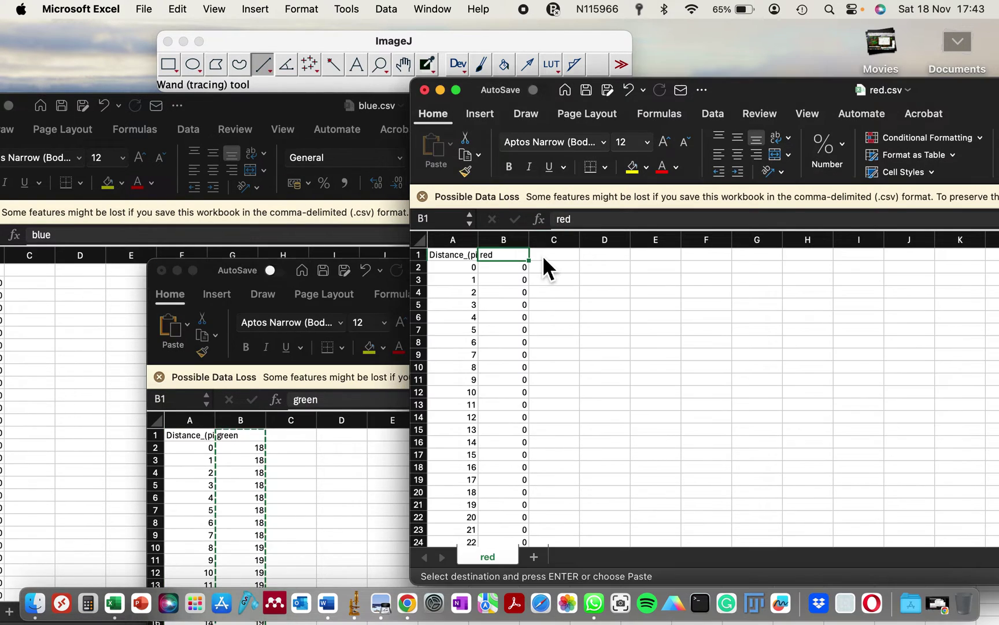
click(544, 255)
key(super+v)
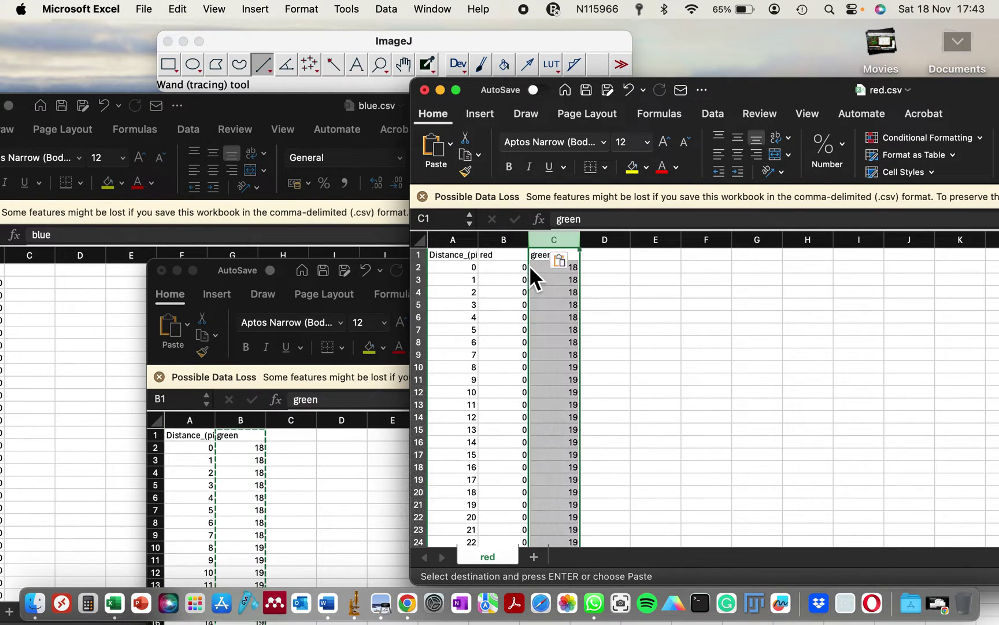
Copy the blue data in column B of blue.csv into column D of red.csv
click(96, 307)
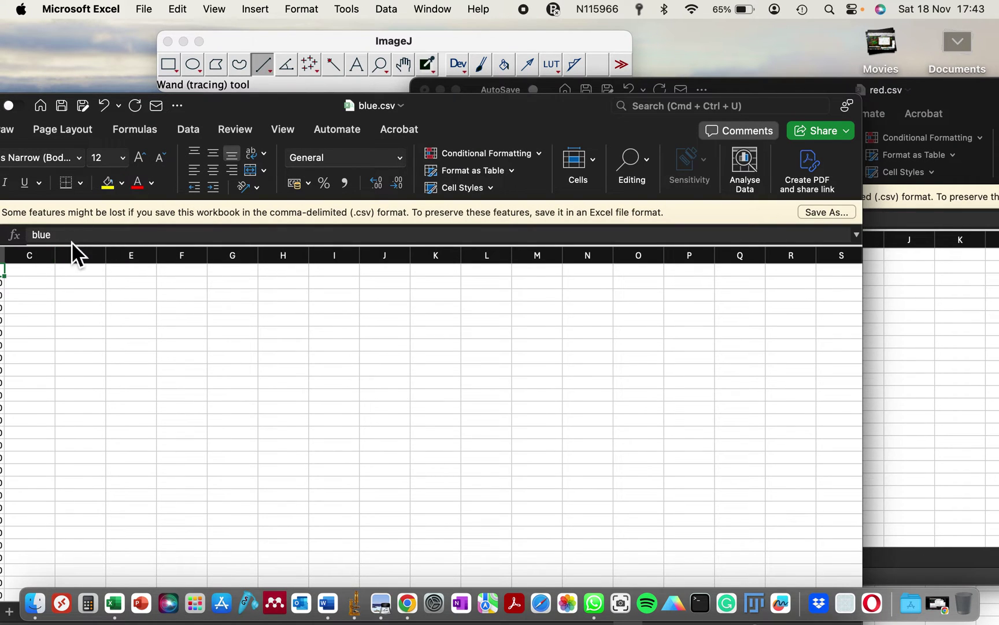
click(143, 255)
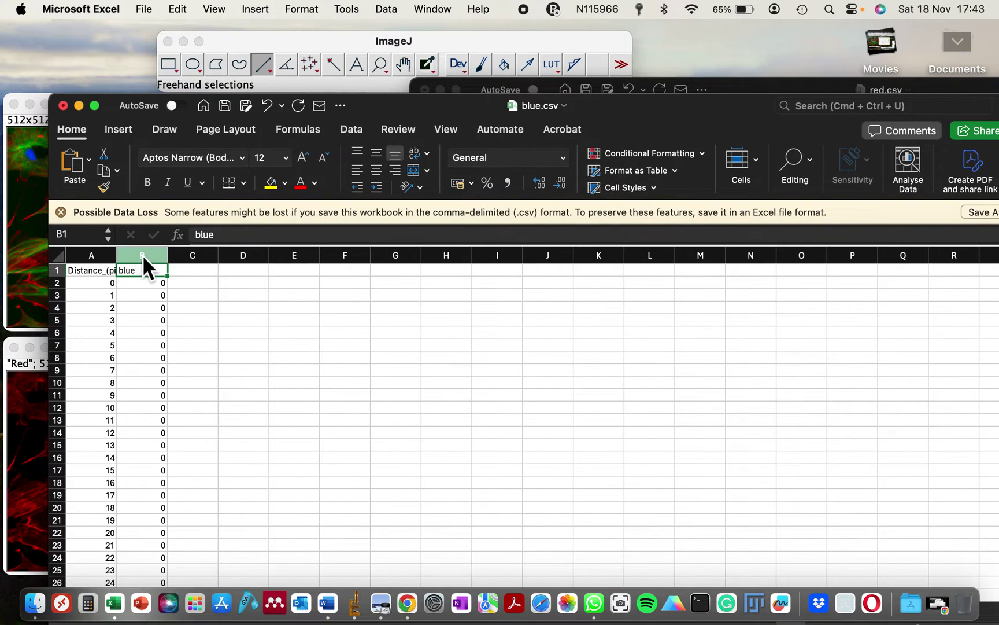
key(super+c)
drag(670, 99, 737, 139)
click(792, 299)
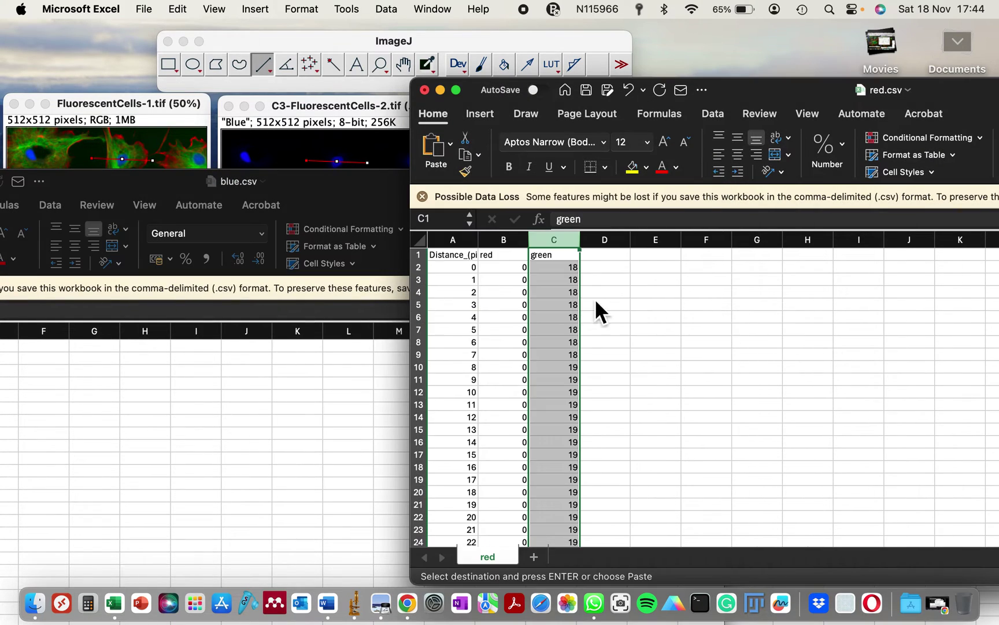
click(612, 261)
click(605, 239)
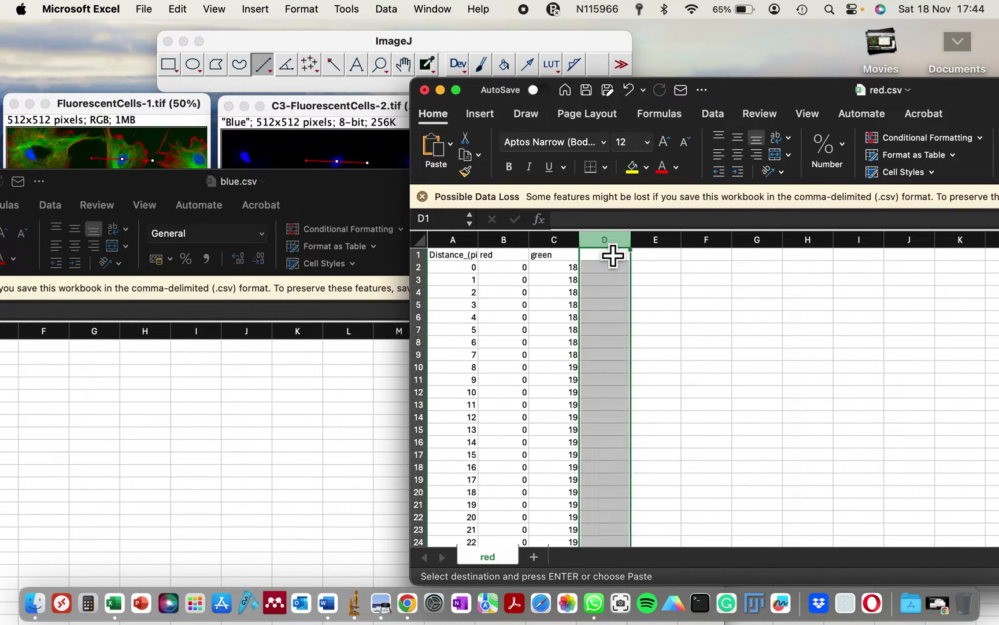
key(super+v)
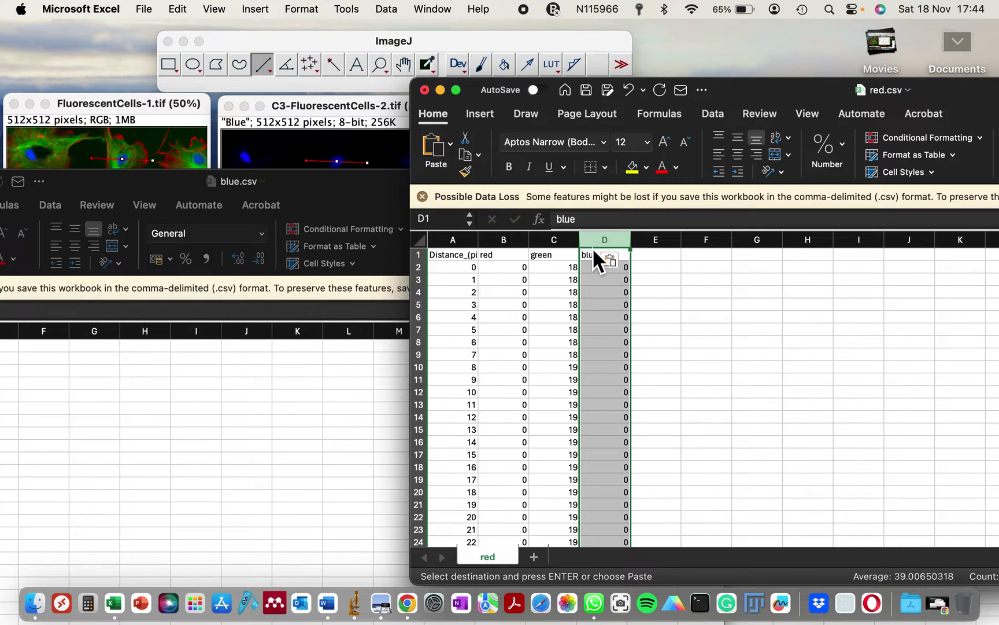
click(706, 305)
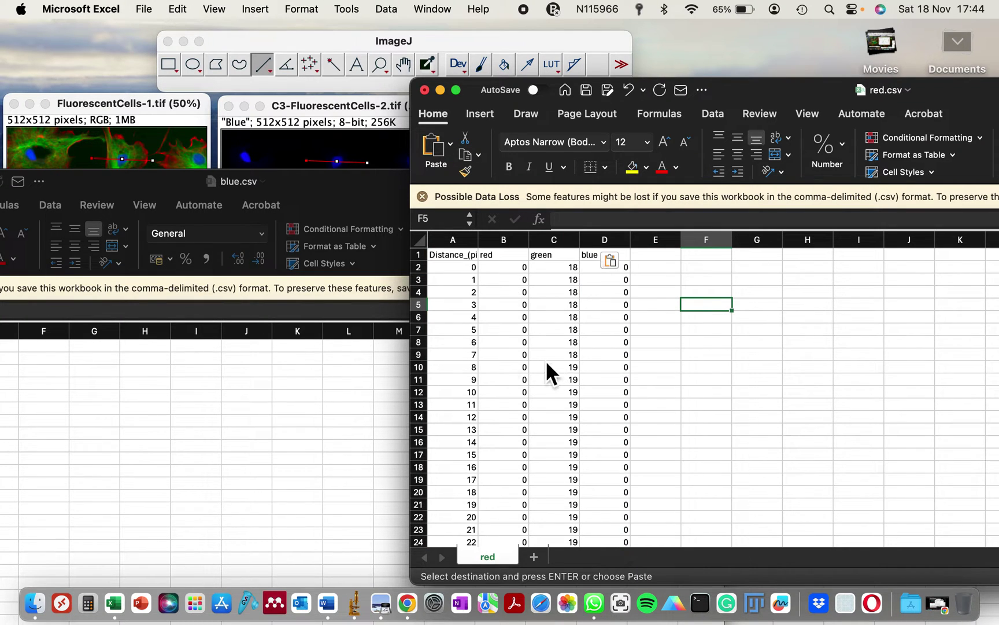
Close blue.csv and green.csv without saving changes, discarding the large clipboard contents
double_click(341, 178)
click(40, 148)
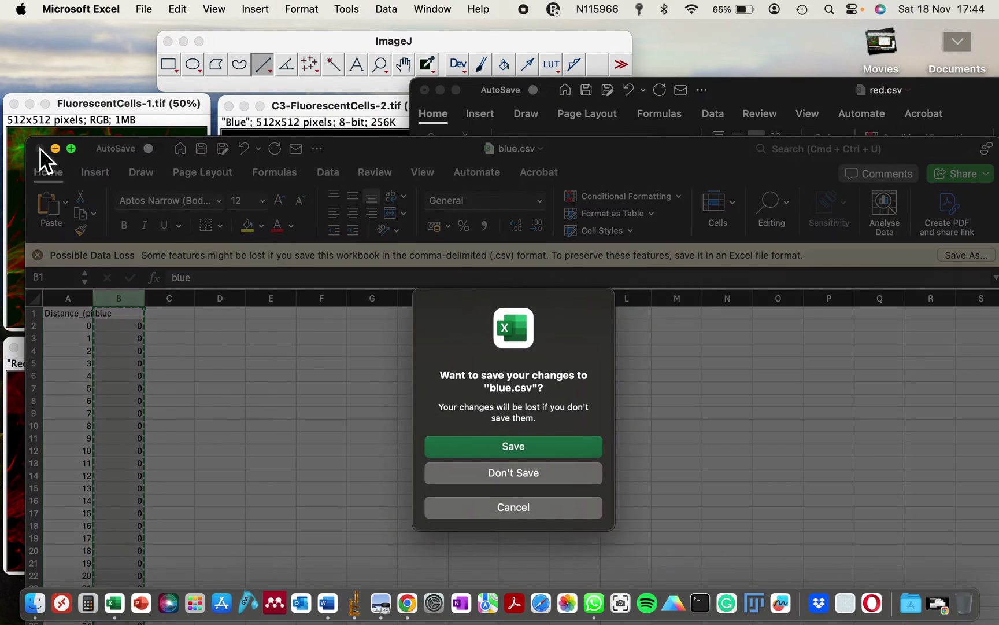
click(503, 478)
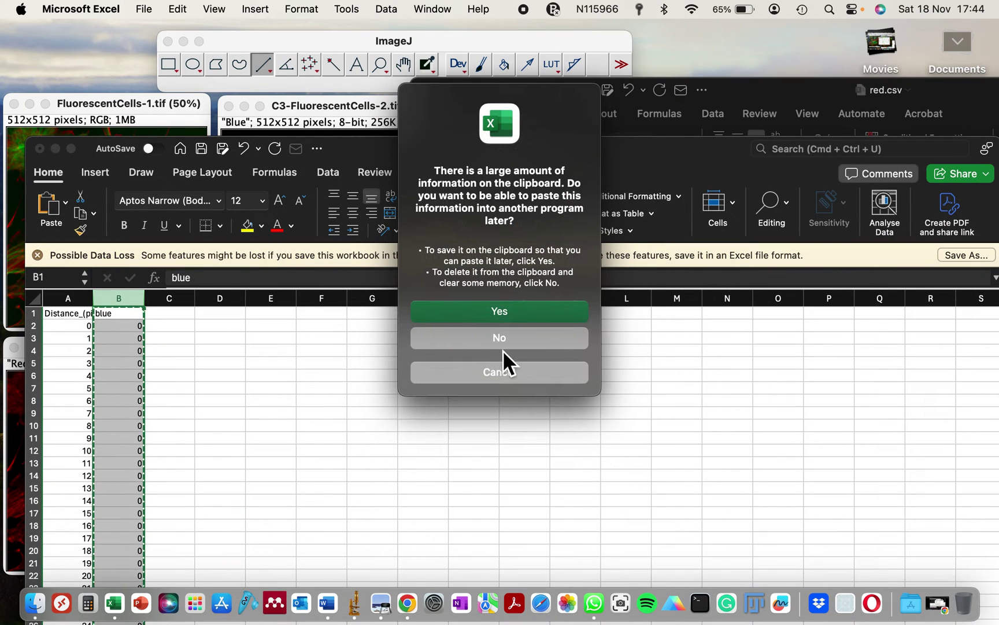
click(477, 329)
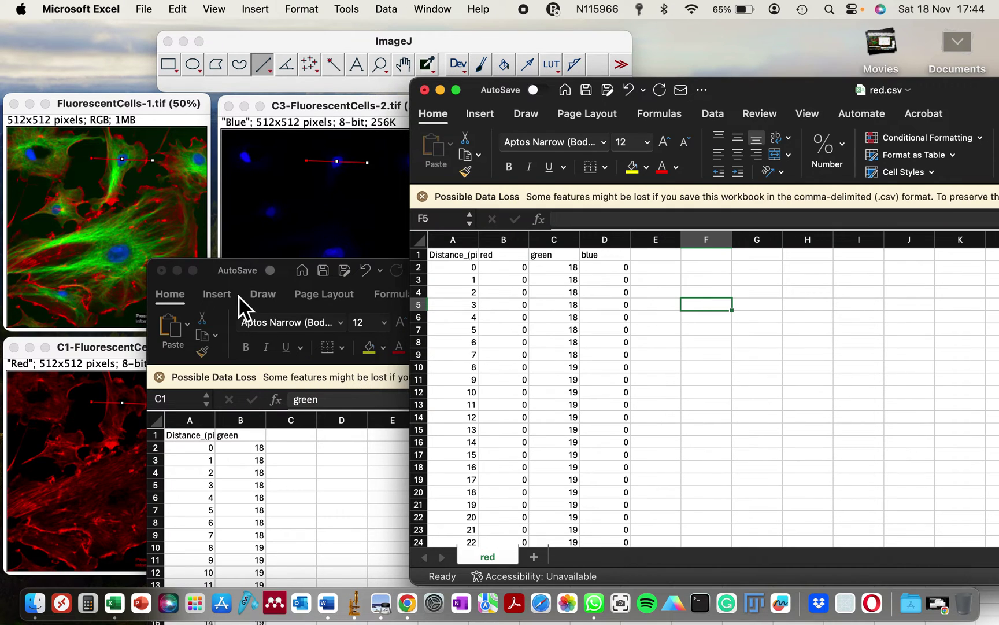
click(166, 270)
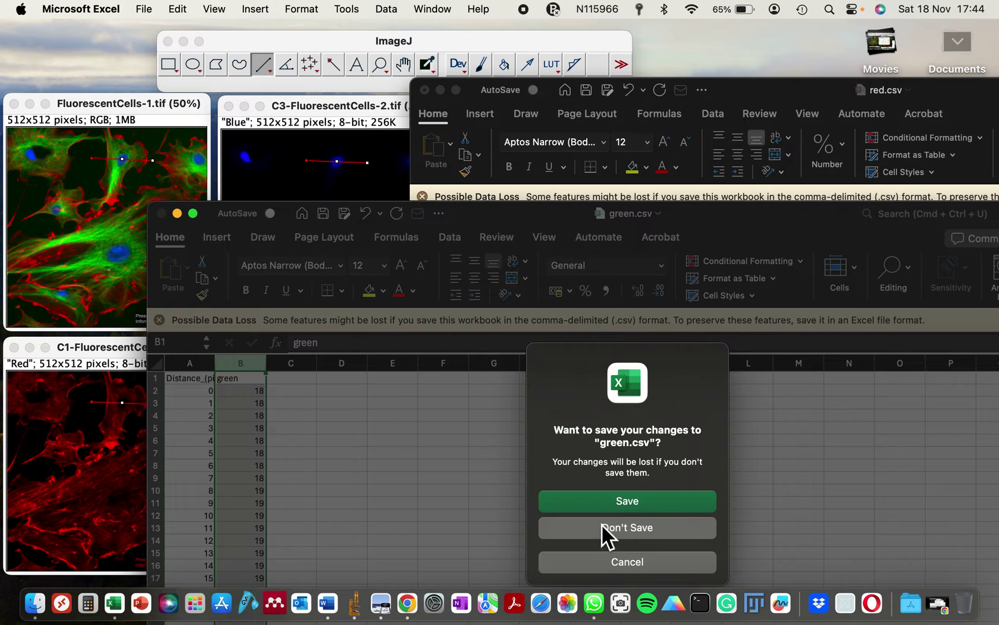
click(602, 528)
Examine the combined red, green and blue columns in red.csv down to the last row, alongside the channel images
double_click(691, 92)
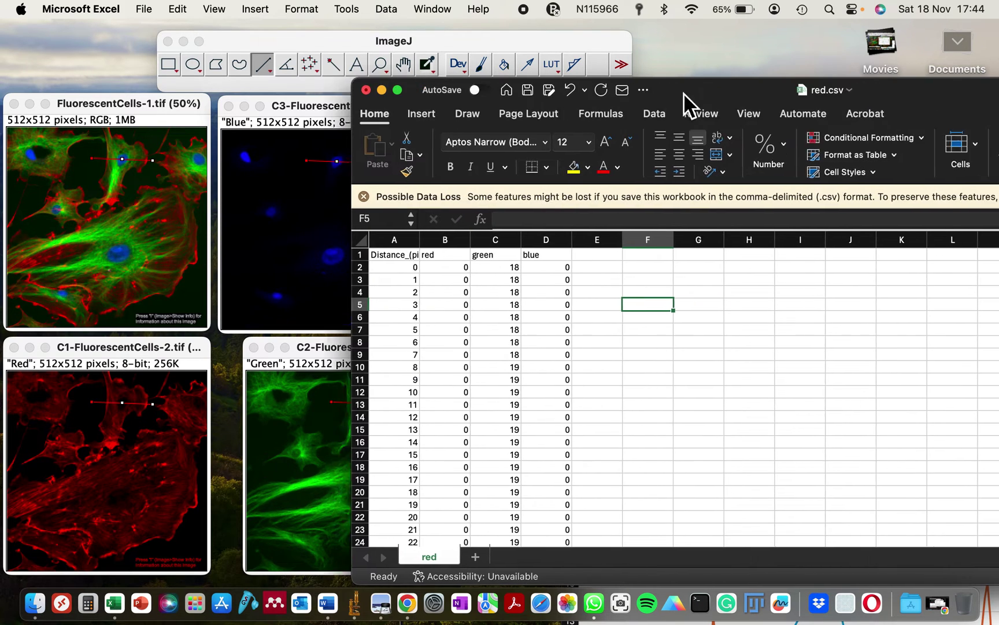
drag(384, 71, 605, 63)
scroll(401, 362, down, 5)
scroll(402, 361, down, 20)
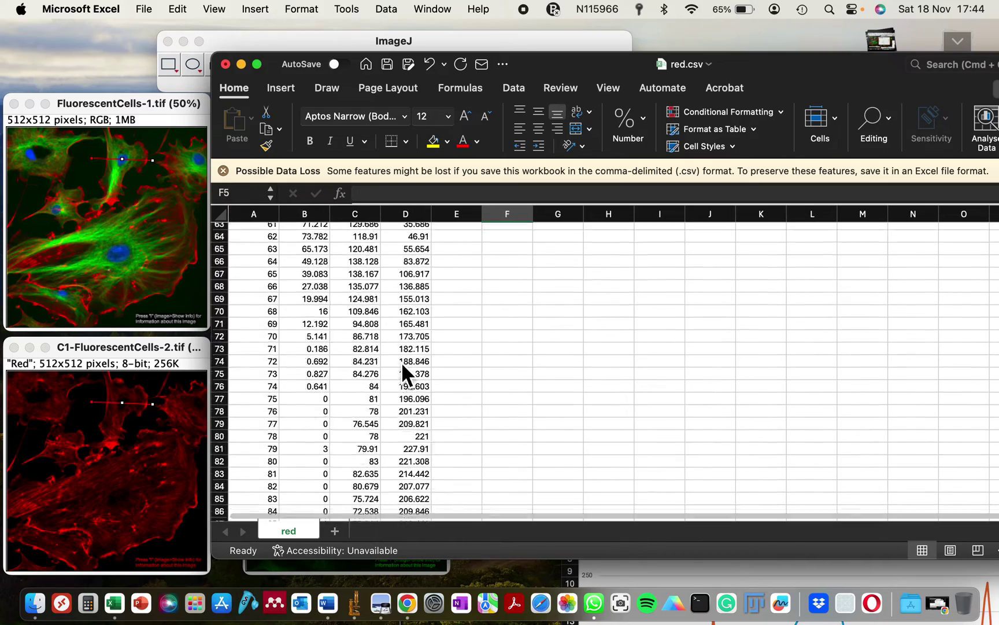
scroll(401, 362, up, 20)
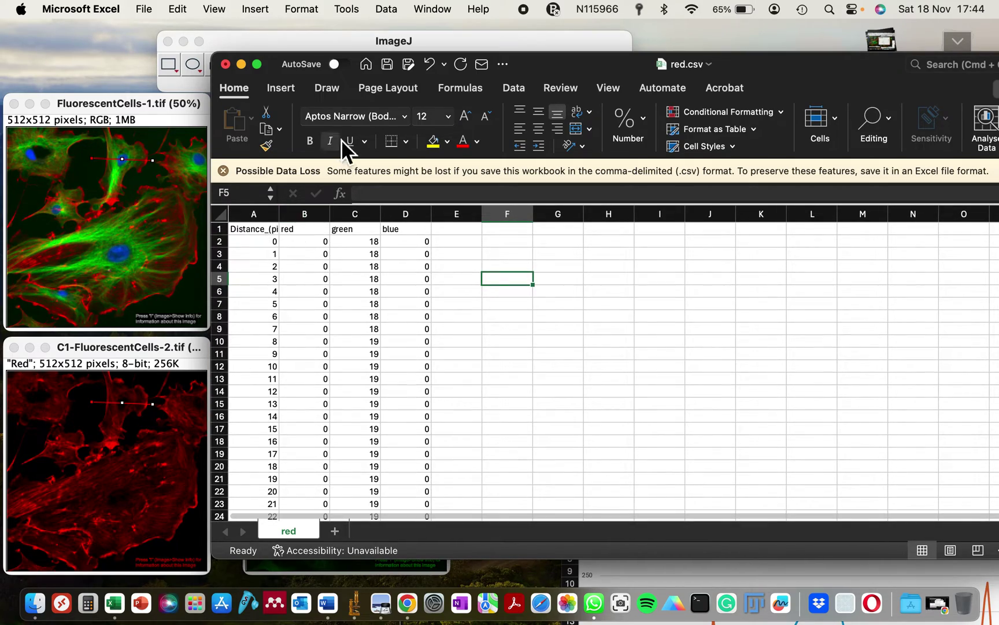
drag(283, 63, 536, 34)
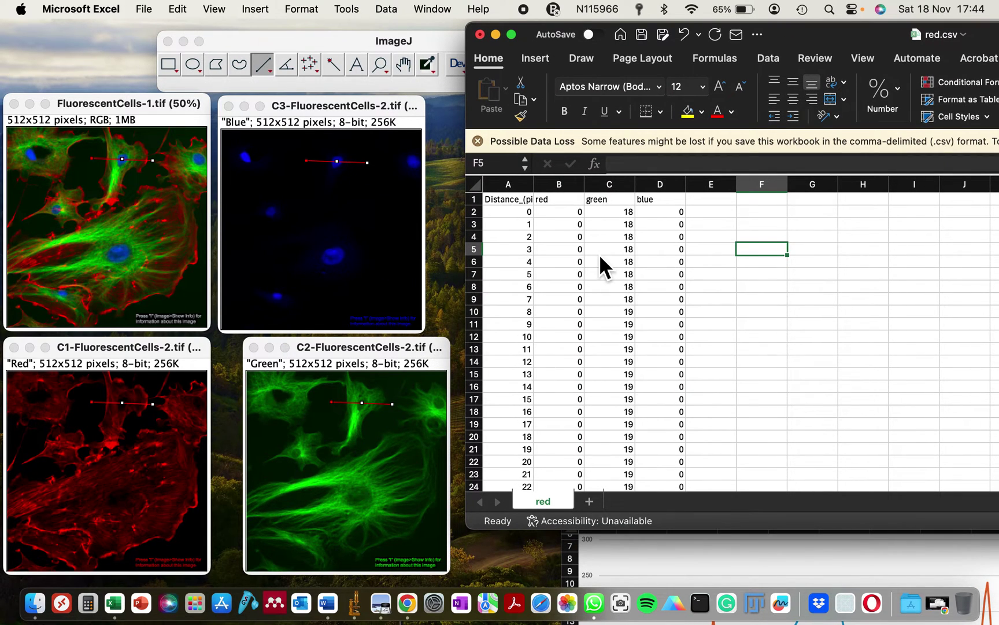
scroll(600, 258, down, 20)
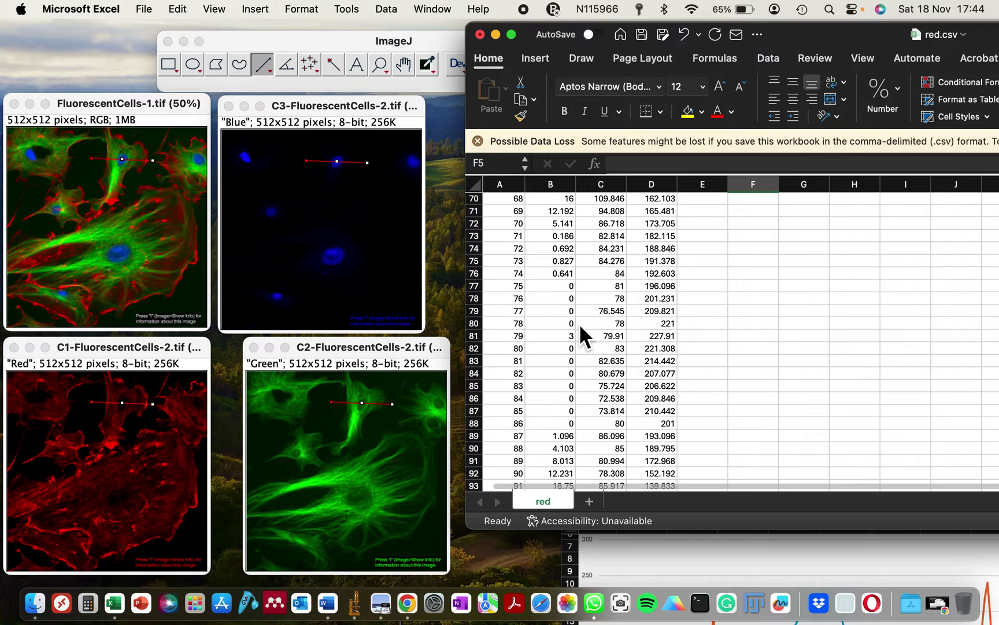
scroll(578, 323, down, 20)
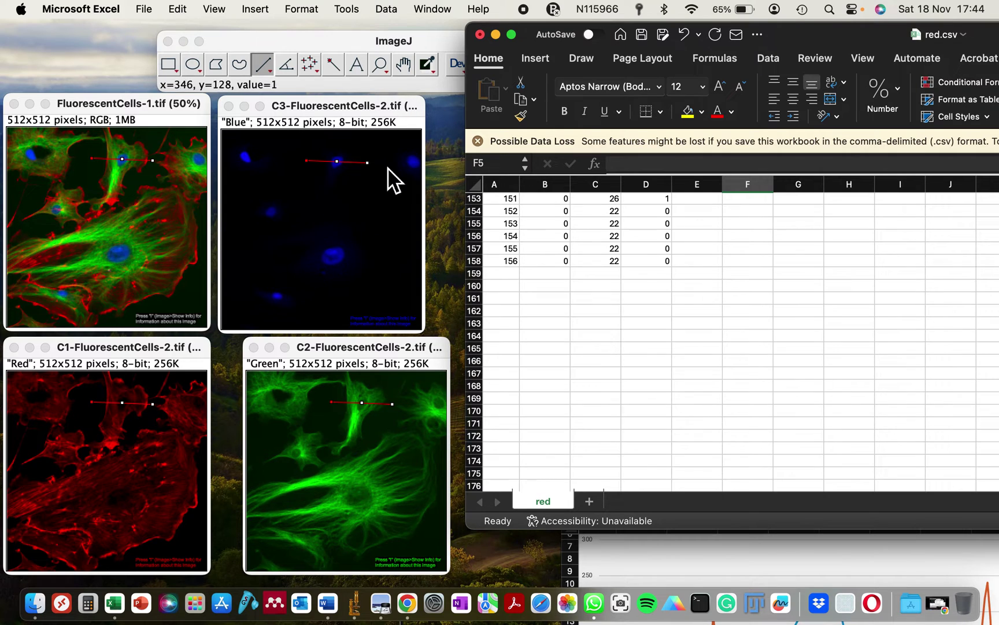
drag(840, 32, 387, 94)
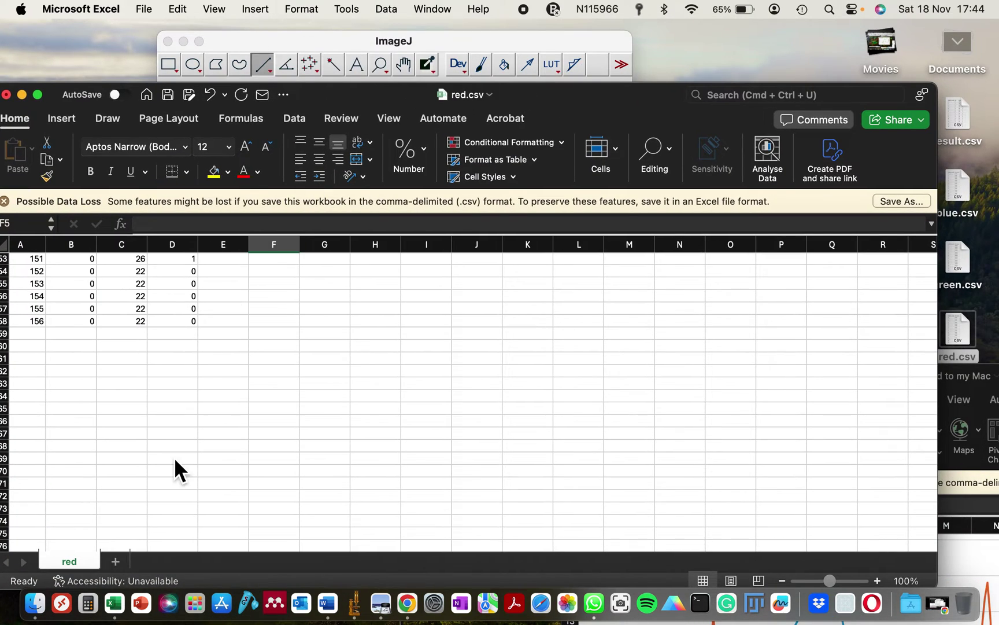
scroll(175, 455, up, 20)
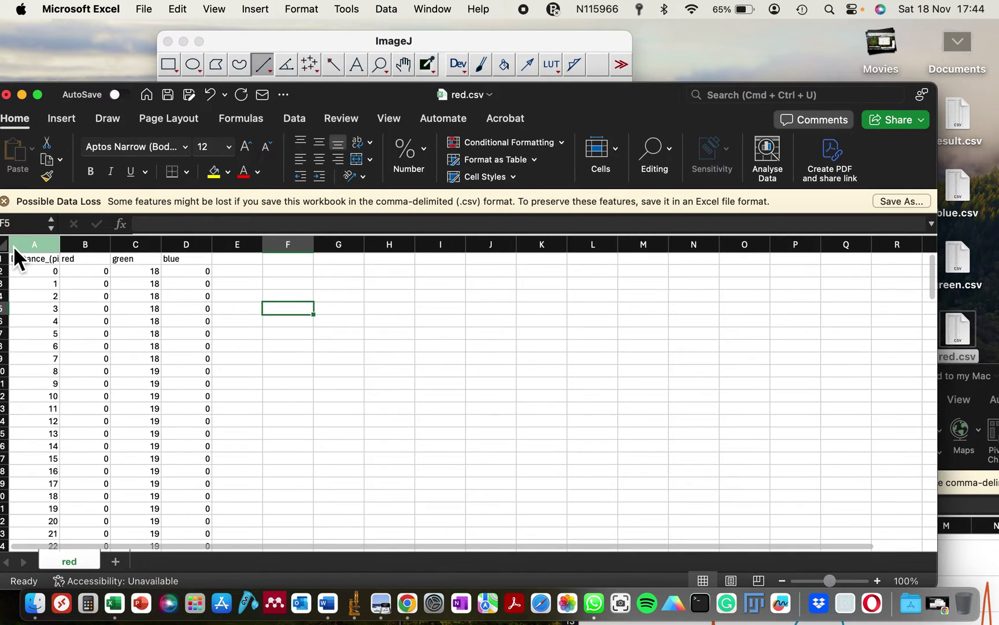
Insert a basic 2D line chart from all the data in columns A to D of red.csv
click(8, 245)
click(200, 258)
key(super+shift+Down)
key(super+shift+Left)
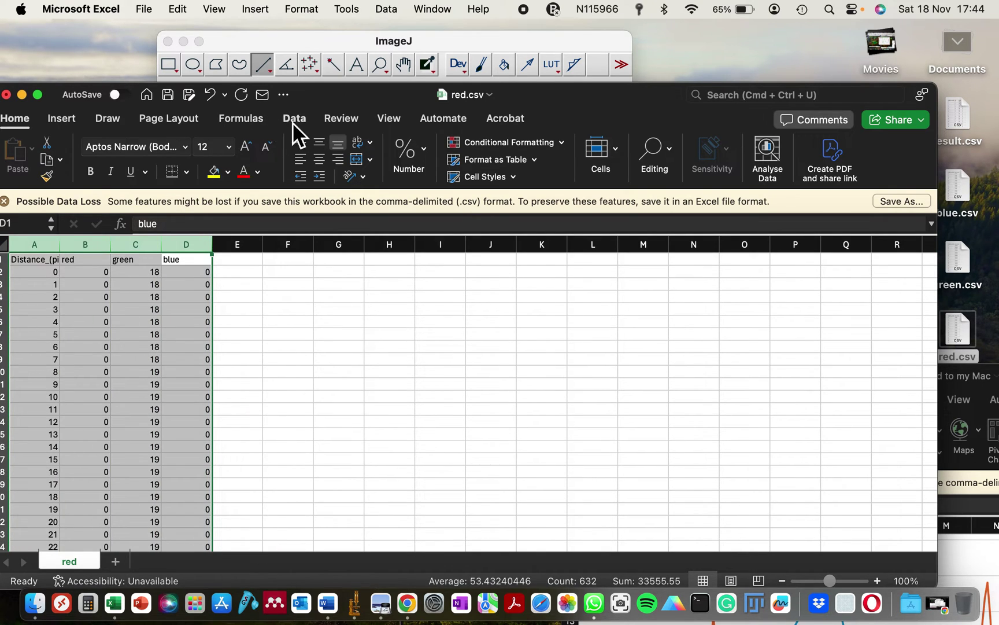
click(63, 126)
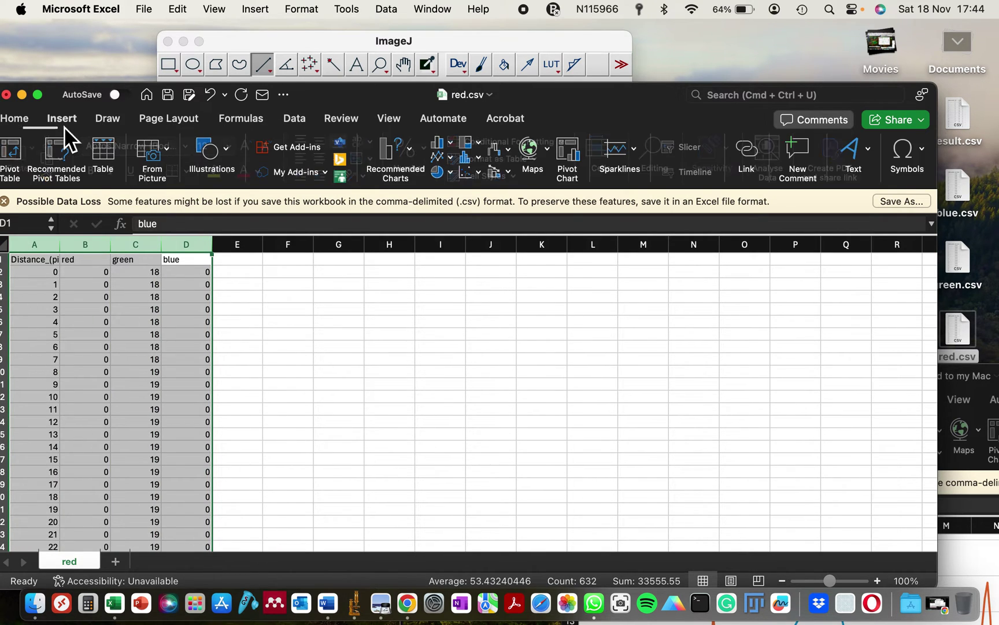
click(453, 158)
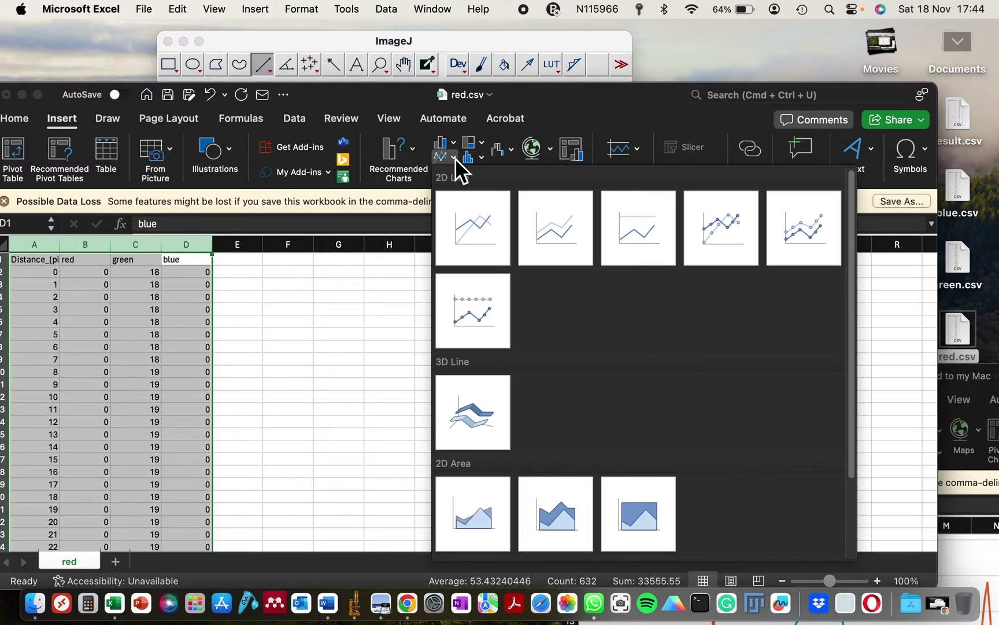
click(453, 233)
Delete the Distance_(pixels) series from the line chart and enlarge the chart
click(552, 411)
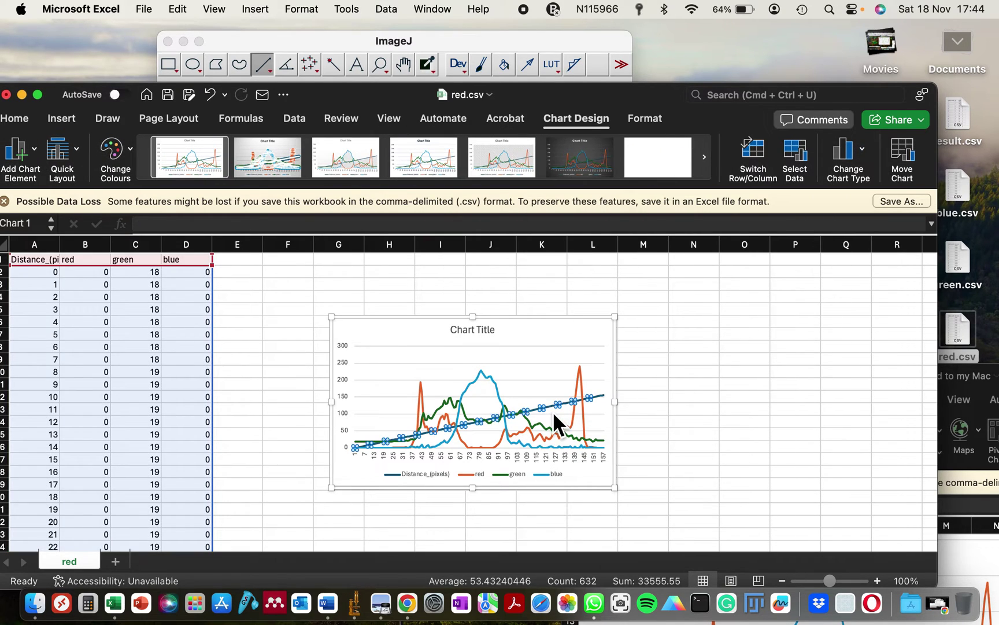
key(Delete)
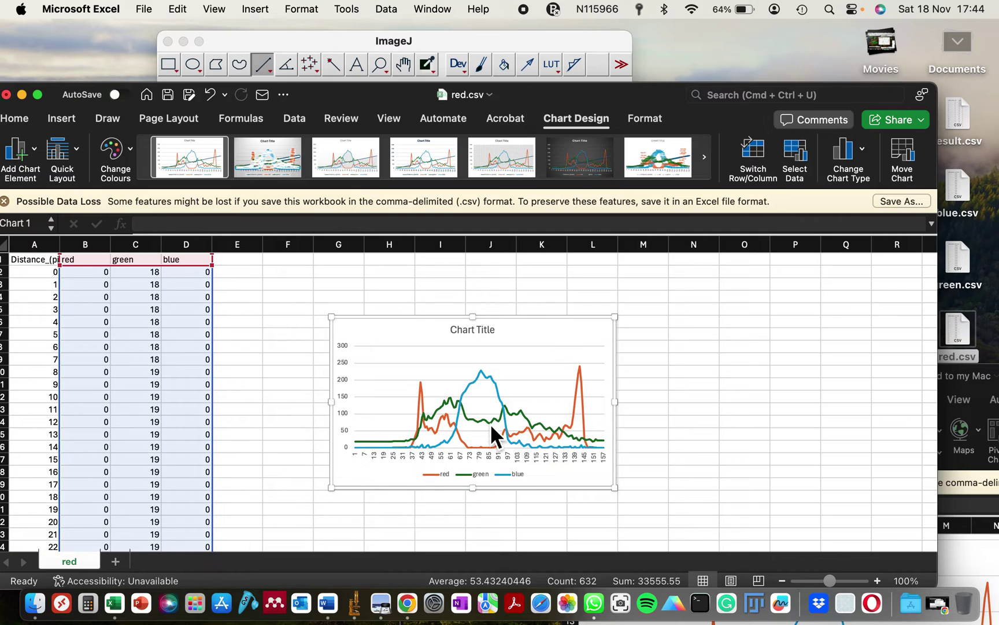
drag(625, 495, 703, 560)
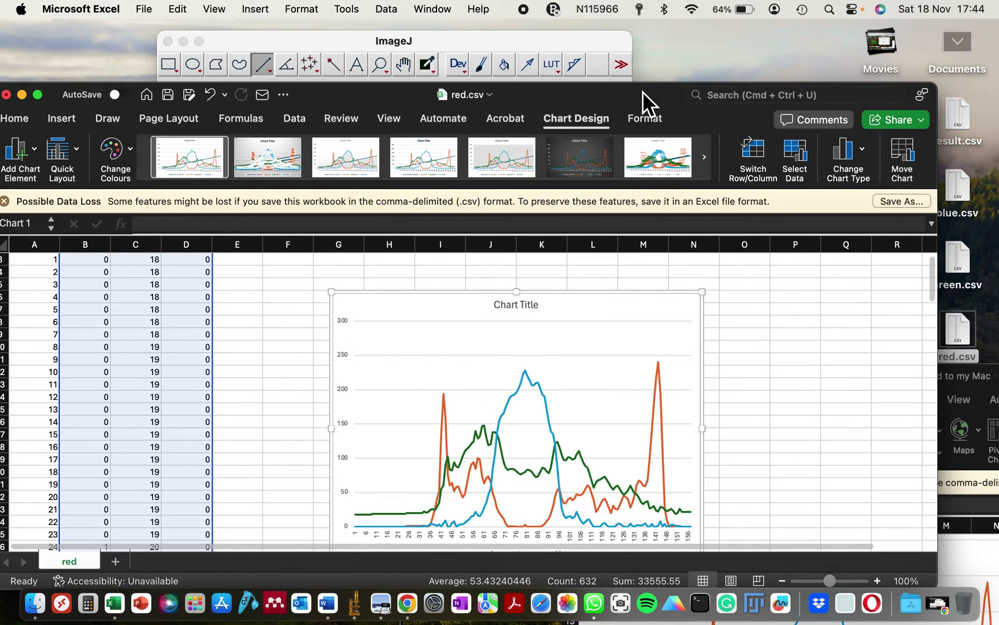
Rearrange the red.csv window and the FluorescentCells image windows so the chart and the RGB image can be used together
drag(643, 92, 512, 28)
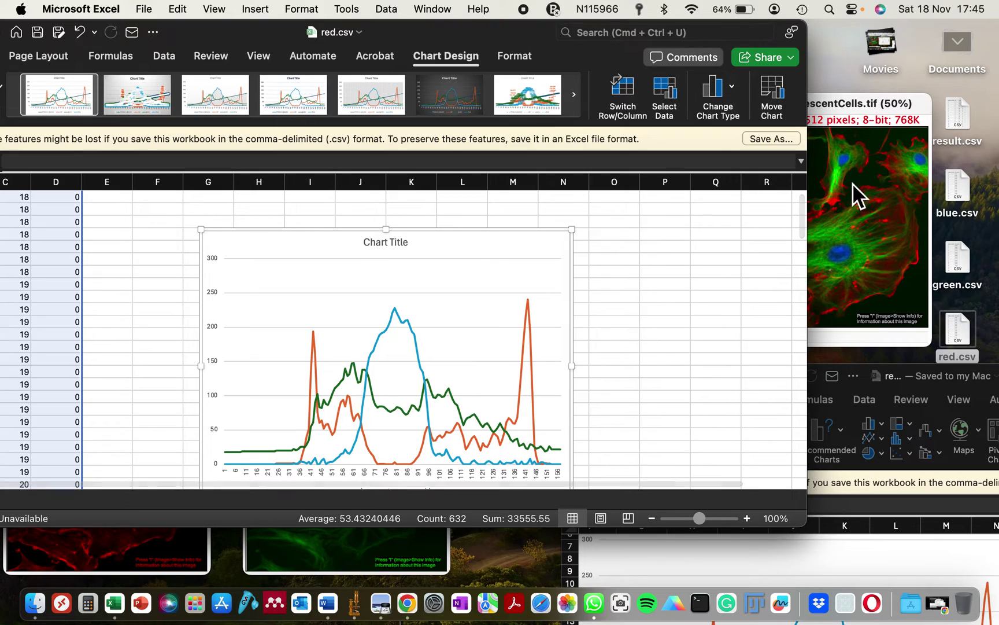
drag(439, 35, 688, 251)
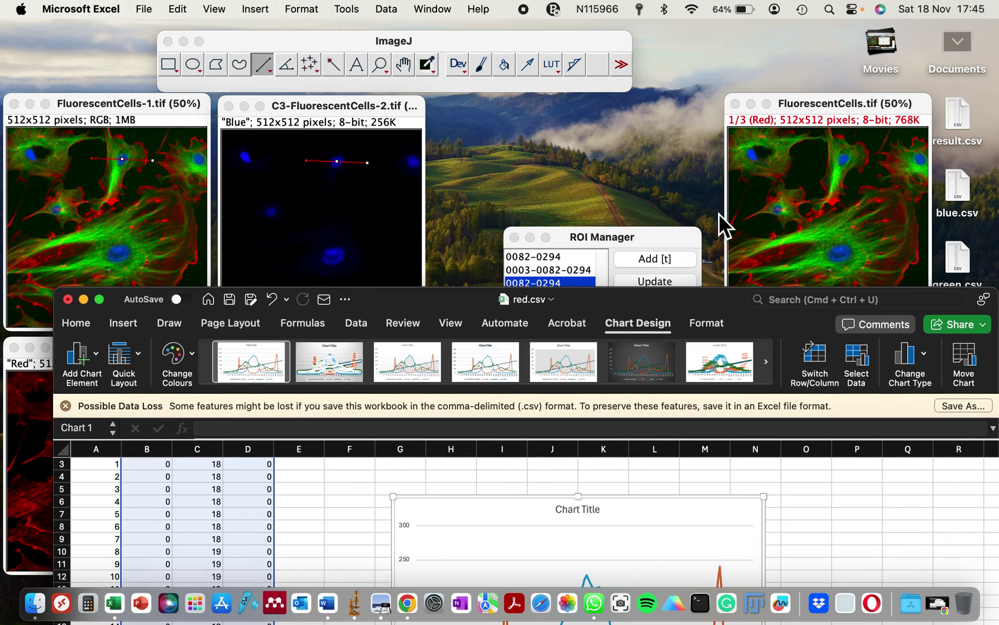
drag(827, 109, 724, 97)
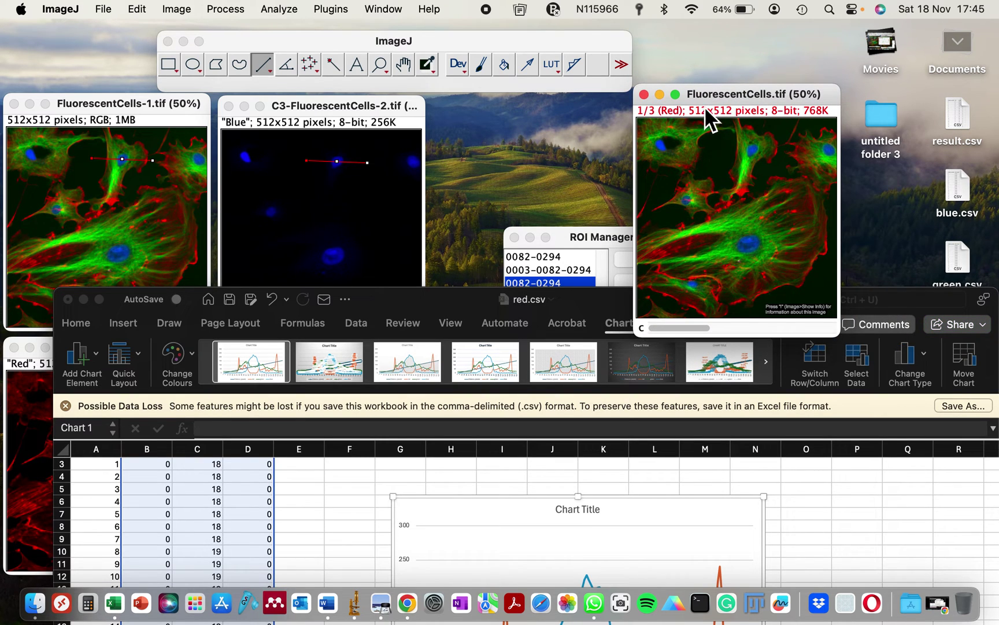
drag(161, 106, 710, 106)
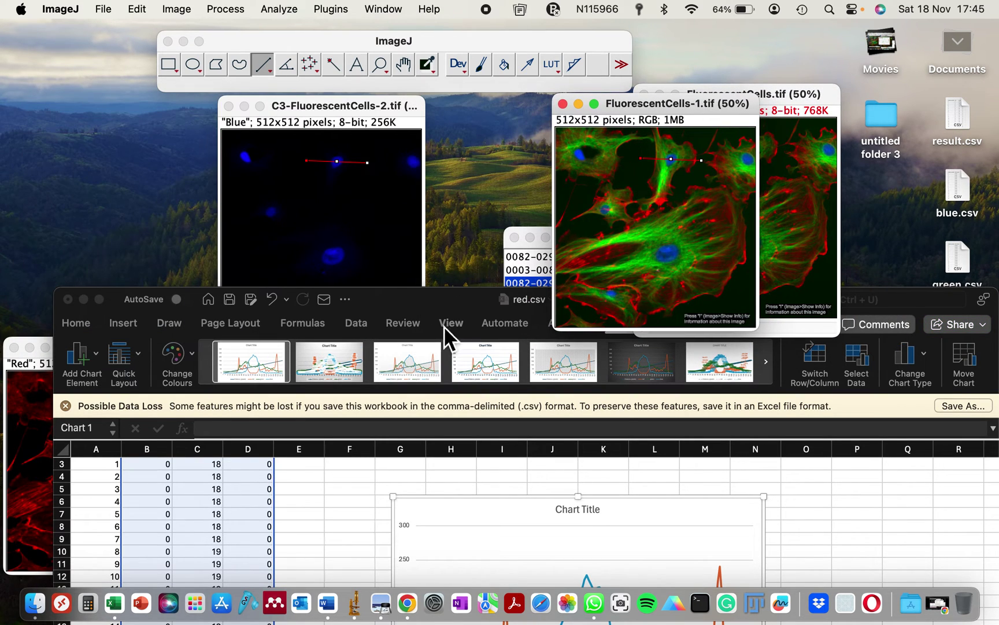
click(422, 307)
drag(422, 307, 406, 173)
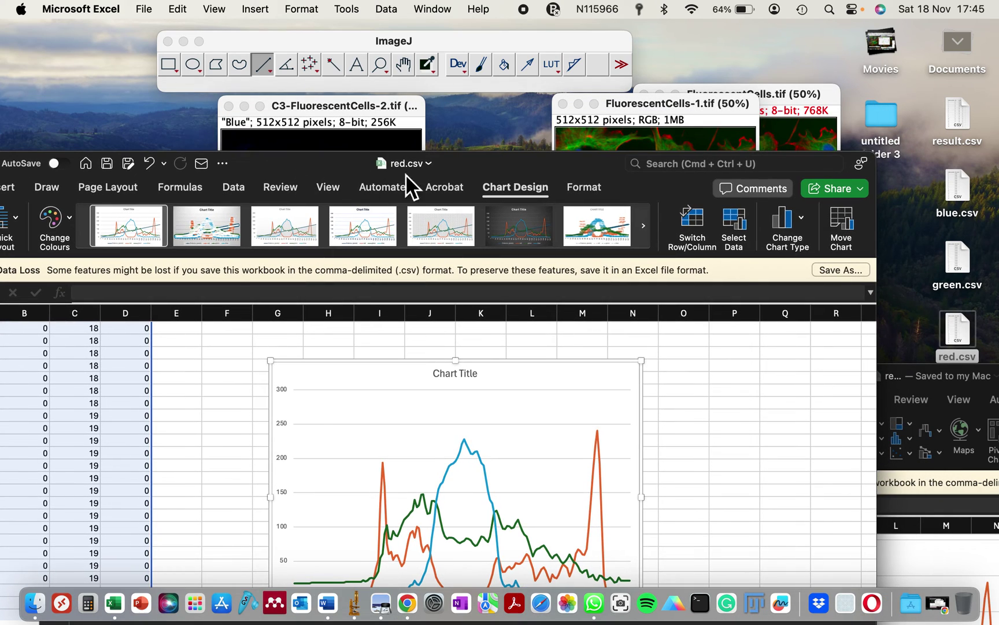
Generate the RGB profile plot of the line on FluorescentCells-1.tif in ImageJ and move the plot clear of the Excel chart
click(628, 113)
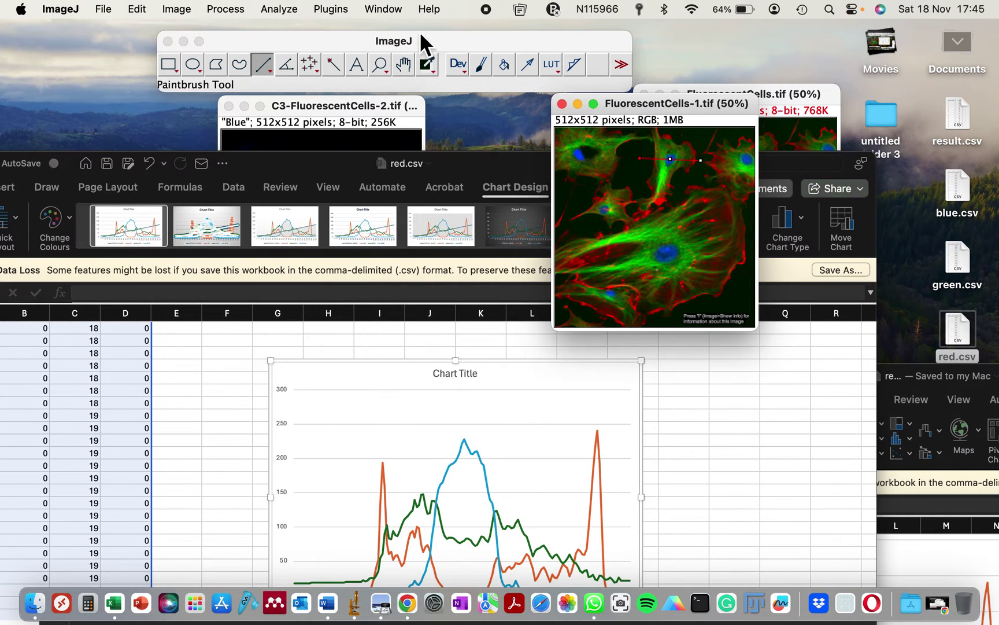
click(341, 12)
click(338, 350)
drag(286, 94, 557, 104)
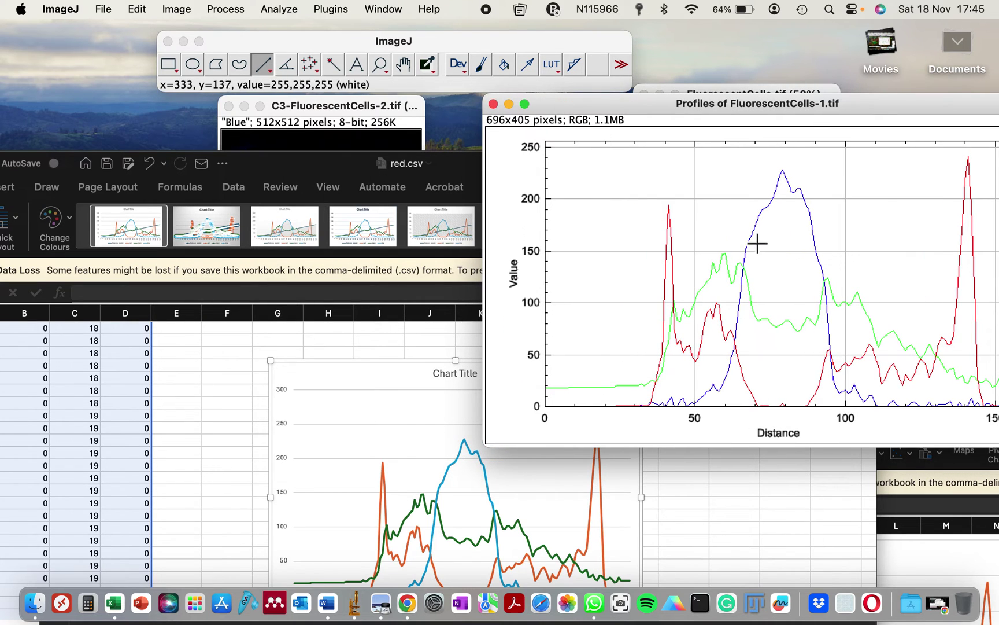
Move and narrow the red.csv window so its whole chart with legend sits beside the ImageJ profile plot for comparison
drag(351, 164, 177, 32)
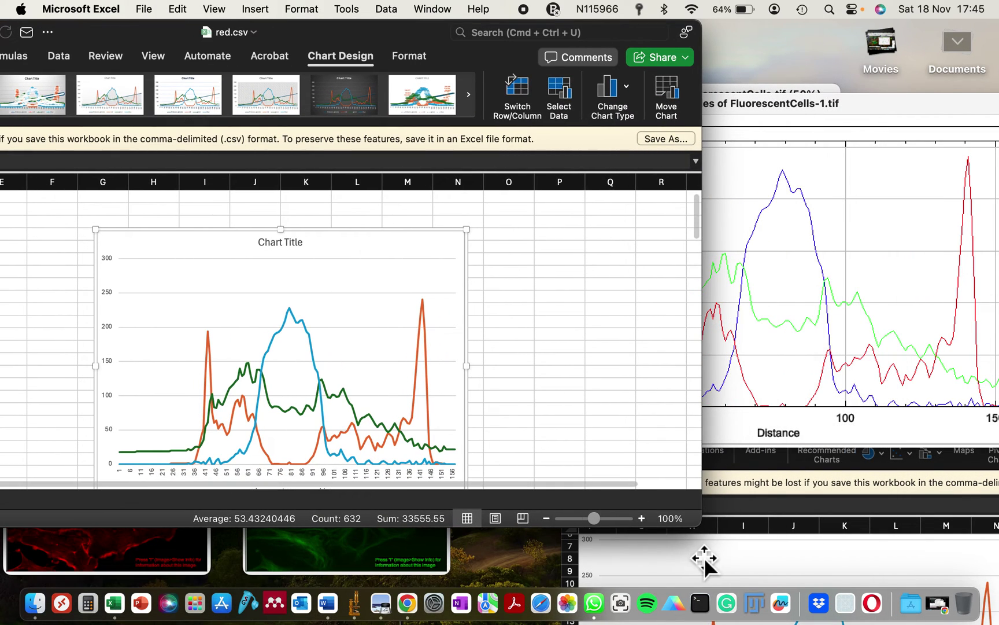
drag(701, 528, 467, 522)
scroll(418, 458, down, 3)
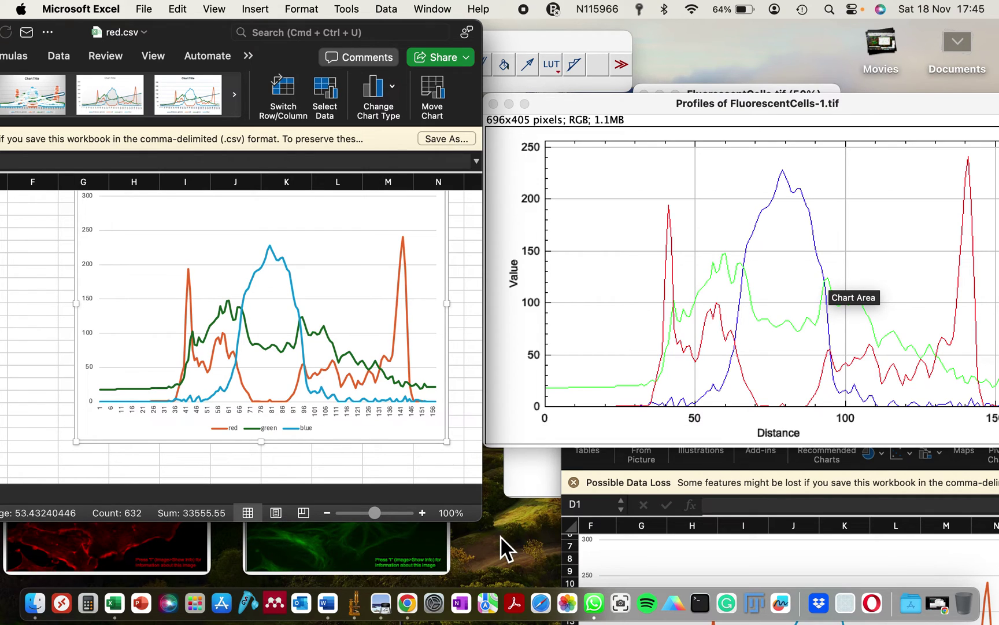
Switch to Chrome and view the pinned comment under the YouTube video on plotting profile intensity for multiple fluorescence images
click(406, 603)
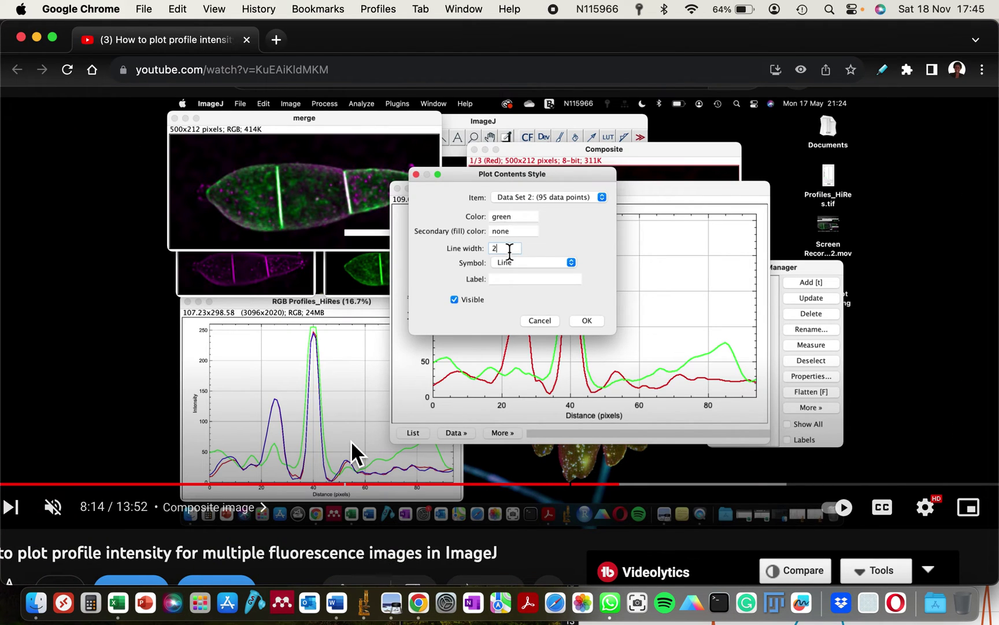
scroll(351, 441, down, 10)
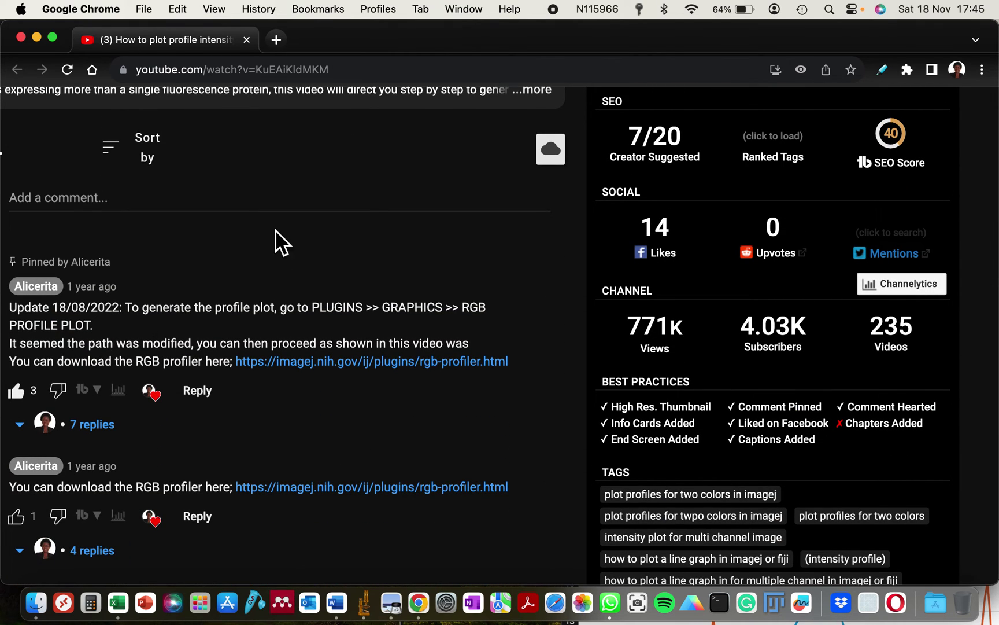
Shift the browser window to uncover part of the Excel workbook and view the YouTube video's player, title and description
drag(317, 30, 424, 30)
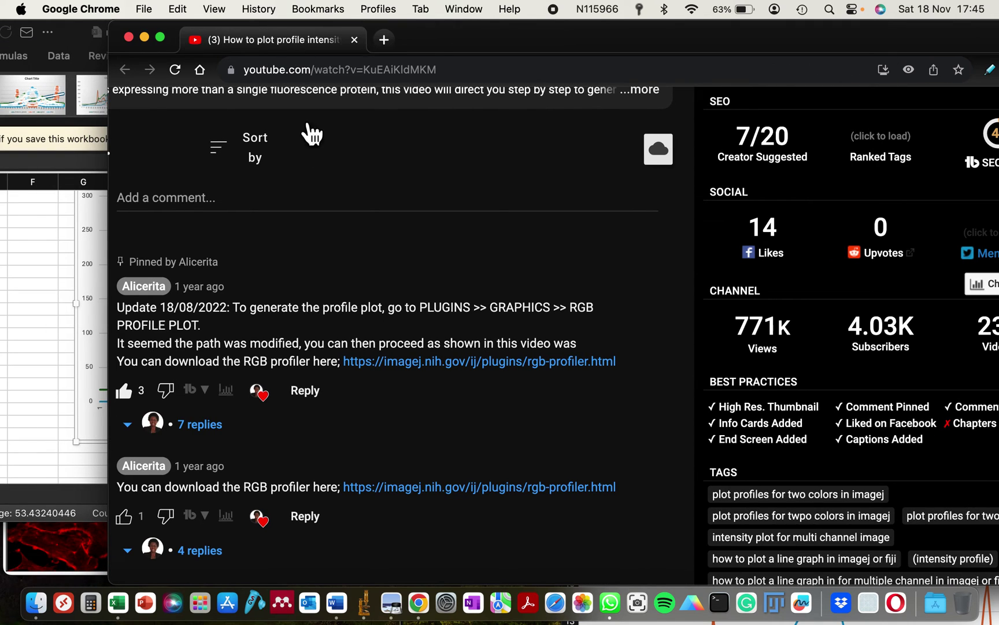
scroll(259, 350, up, 10)
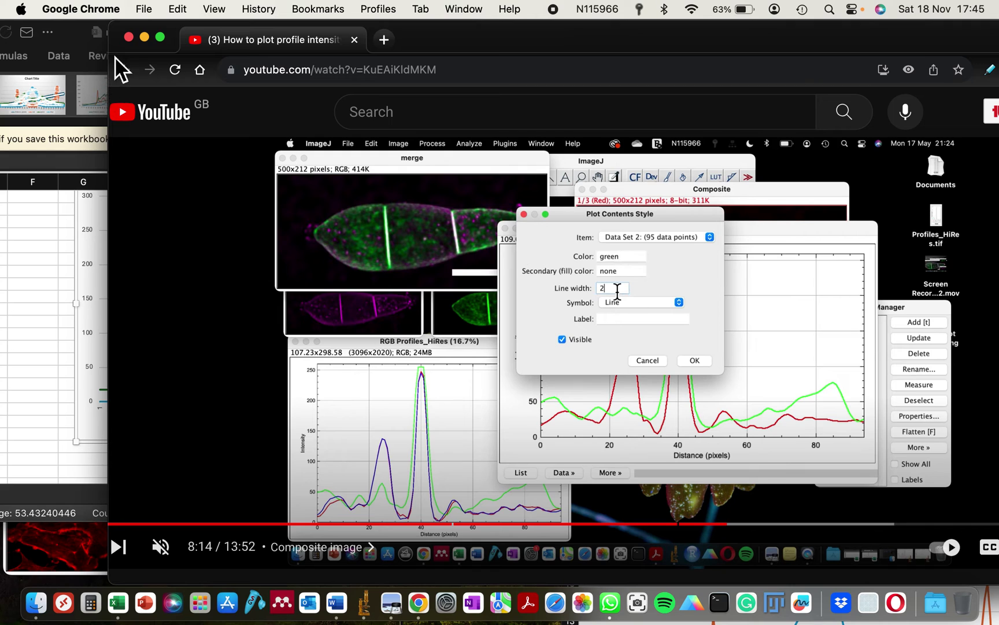
scroll(292, 410, down, 5)
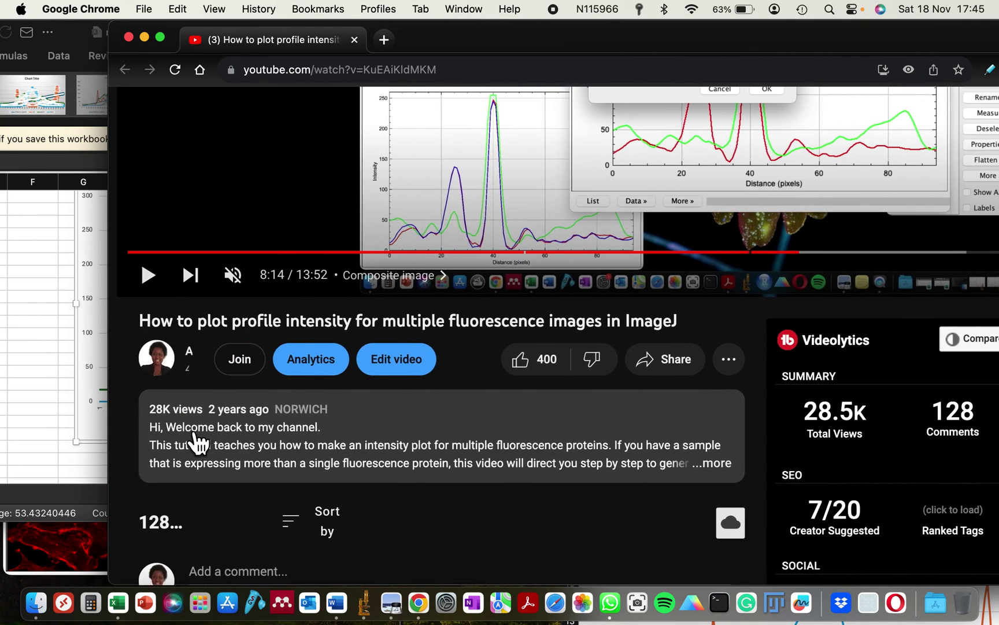
View the home page of the channel that published the video, and switch back to the red.csv chart in Excel
click(164, 363)
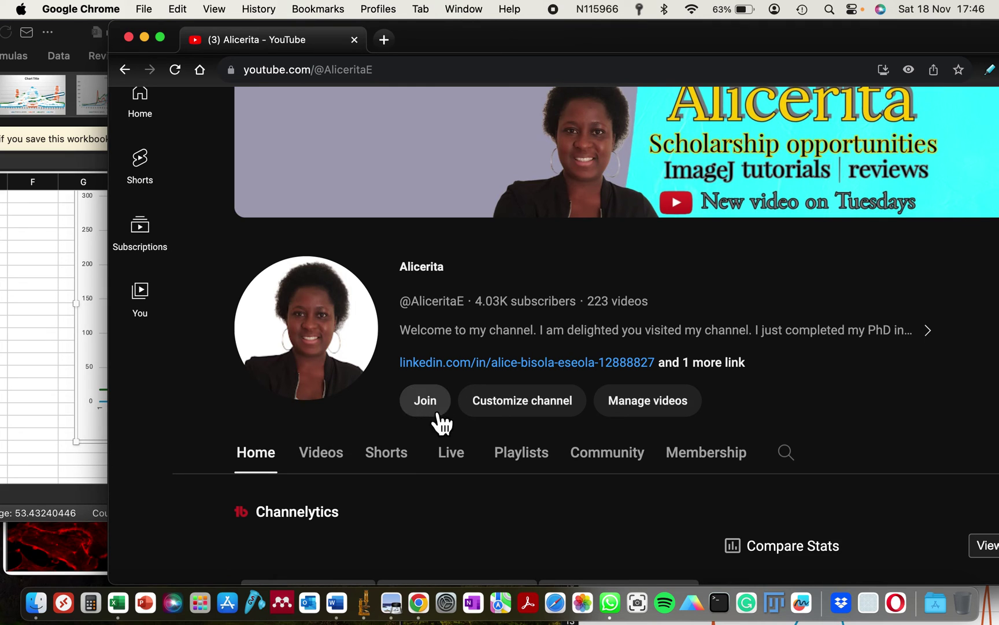
scroll(445, 425, down, 1)
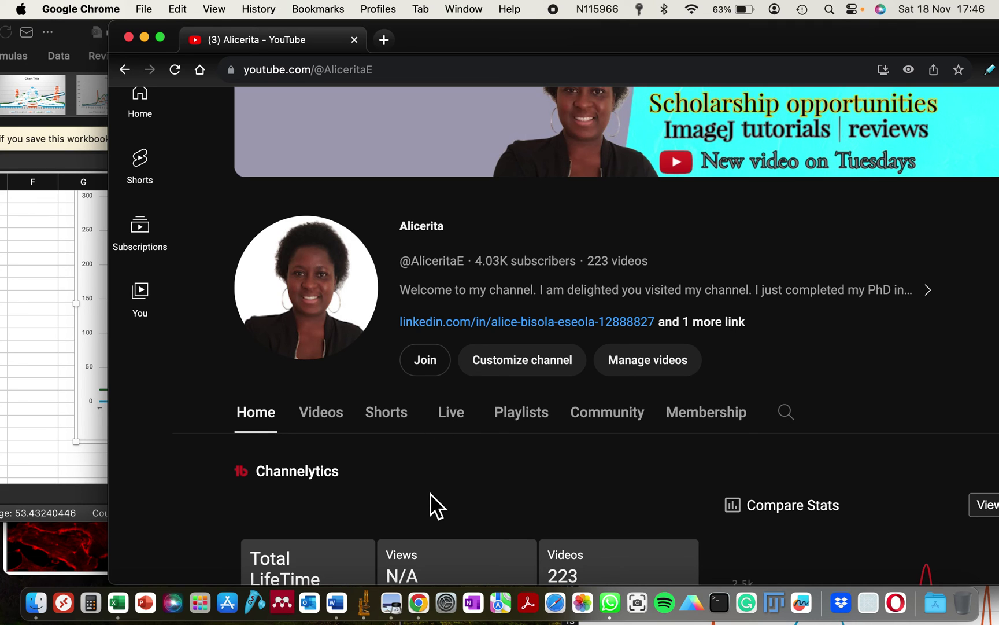
scroll(430, 493, down, 1)
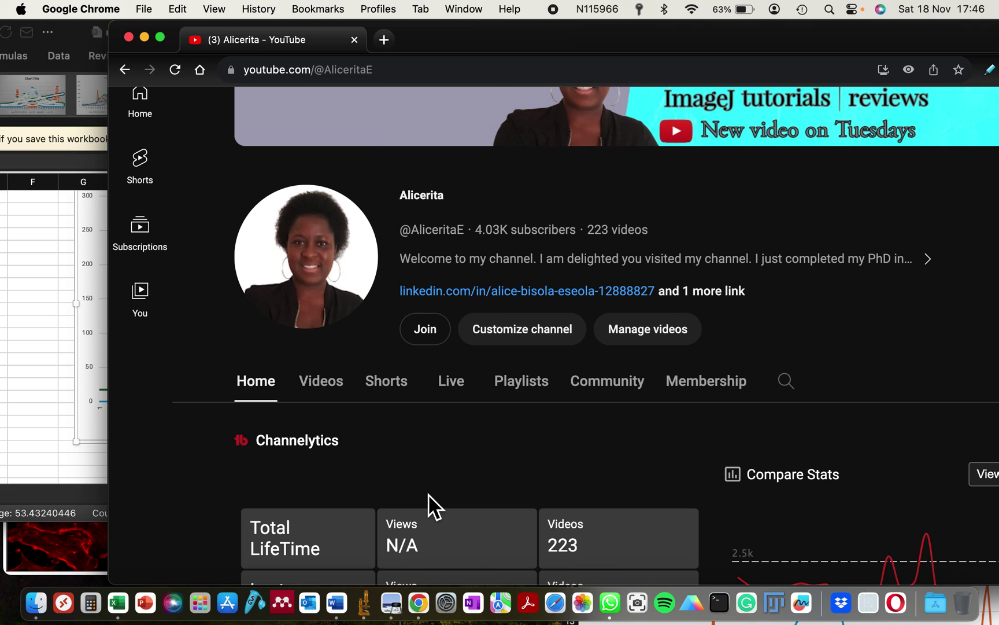
click(42, 428)
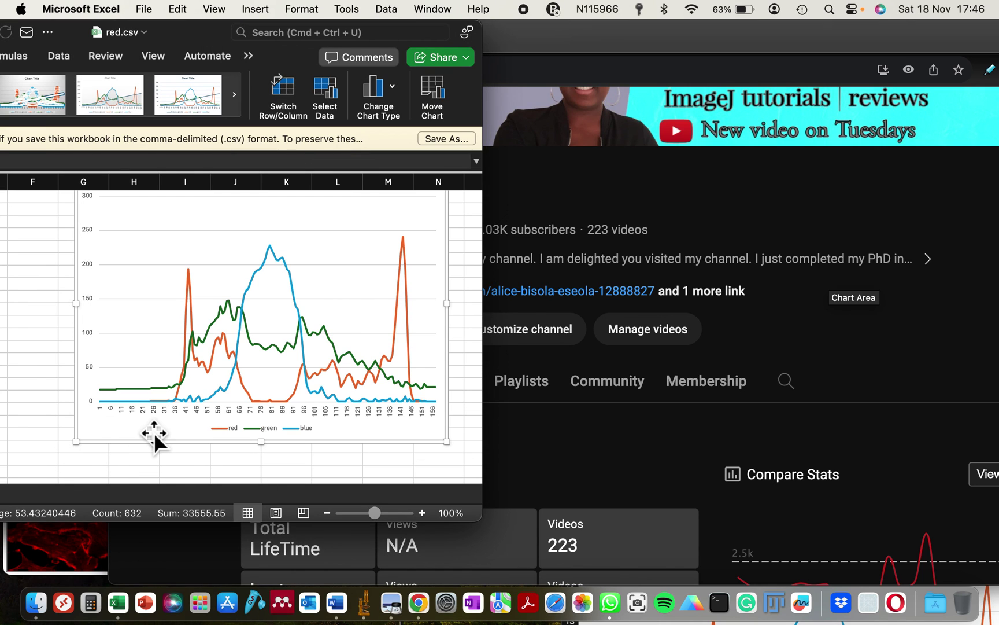